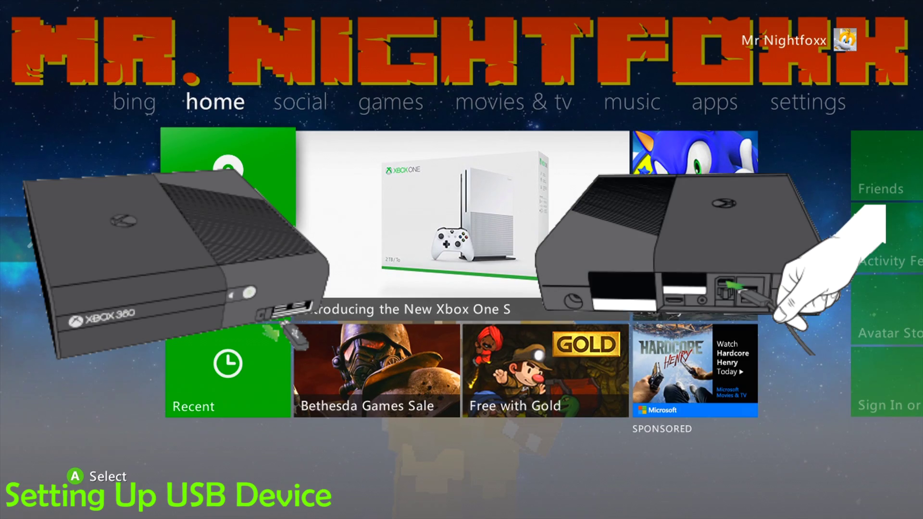
Check under Settings > System > Storage that the USB Storage Device is empty with 1.8 GB free.
{"action": "key", "text": "Right"}
{"action": "key", "text": "Right"}
{"action": "key", "text": "Right"}
{"action": "key", "text": "Right"}
{"action": "key", "text": "Right"}
{"action": "key", "text": "Right"}
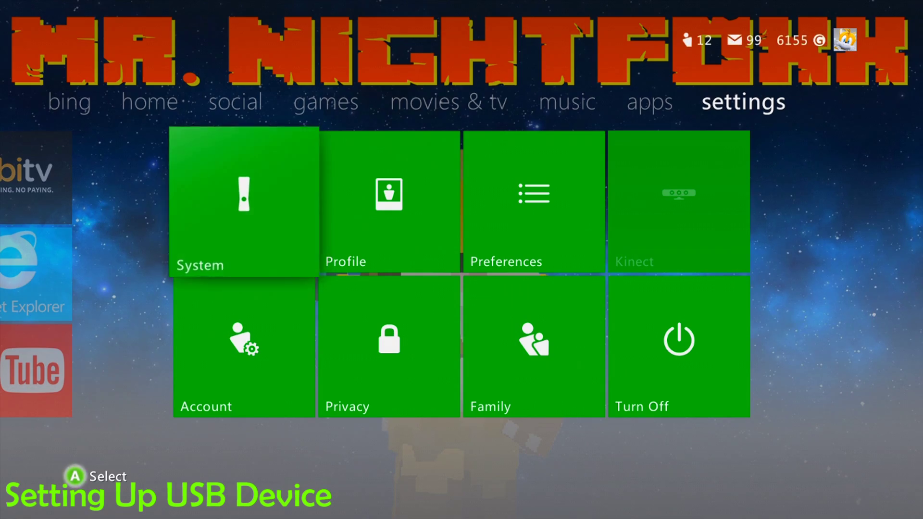
{"action": "key", "text": "Return"}
{"action": "key", "text": "Down"}
{"action": "key", "text": "Down"}
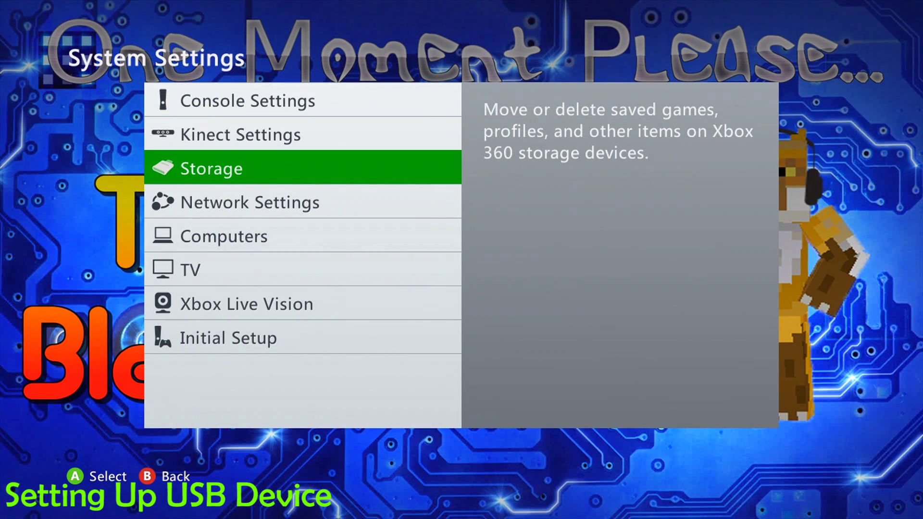
{"action": "key", "text": "Return"}
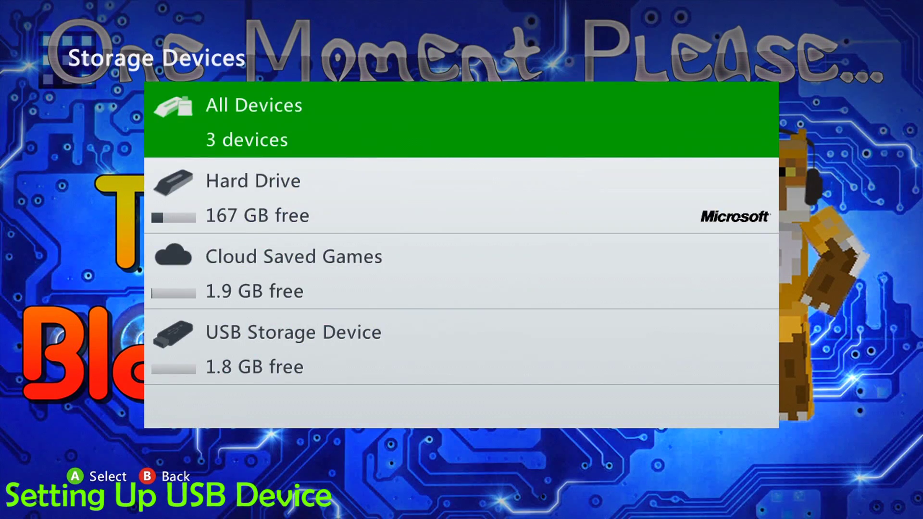
{"action": "key", "text": "Down"}
{"action": "key", "text": "Down"}
{"action": "key", "text": "Down"}
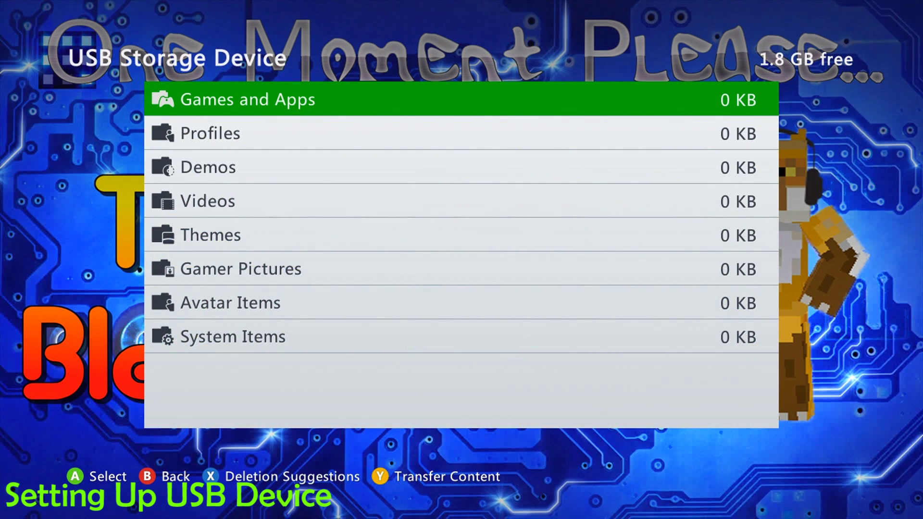
{"action": "key", "text": "Escape"}
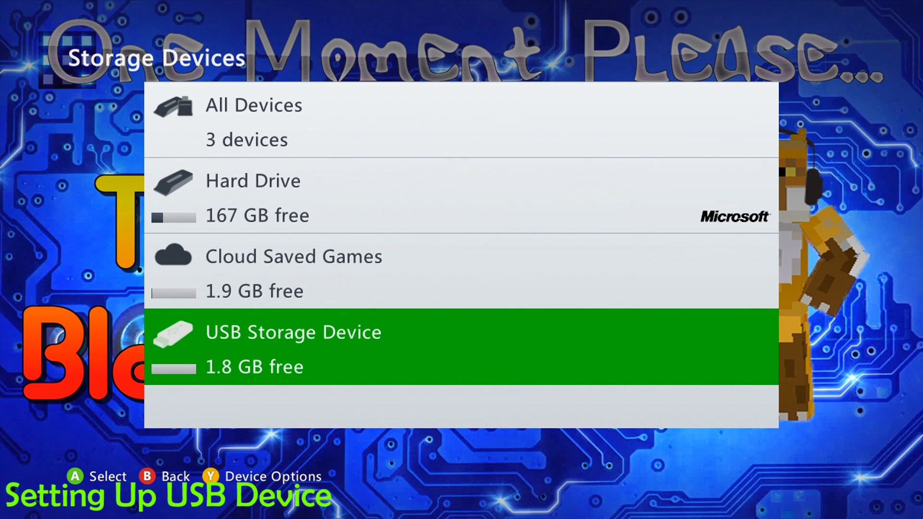
Copy the 114 MB Minecraft: Xbox 360 Edition from the hard drive's Minecraft content to the USB drive.
{"action": "key", "text": "Up"}
{"action": "key", "text": "Up"}
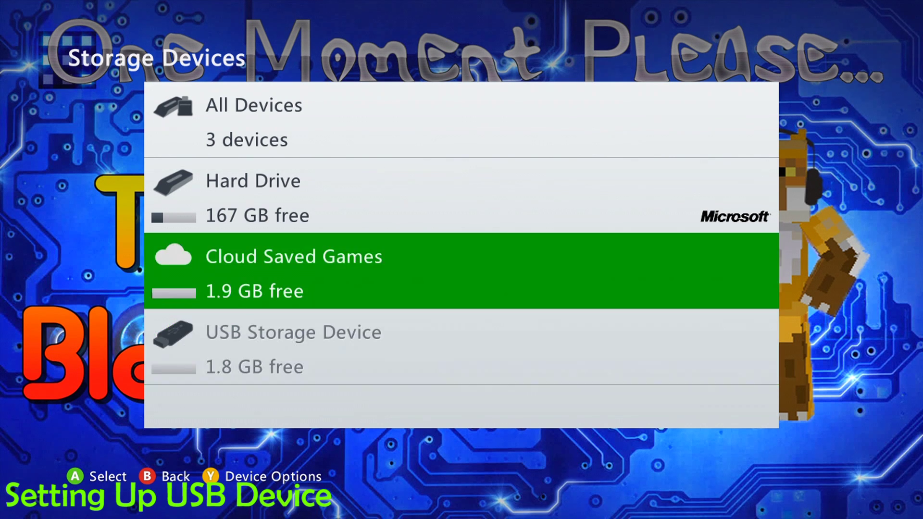
{"action": "key", "text": "Return"}
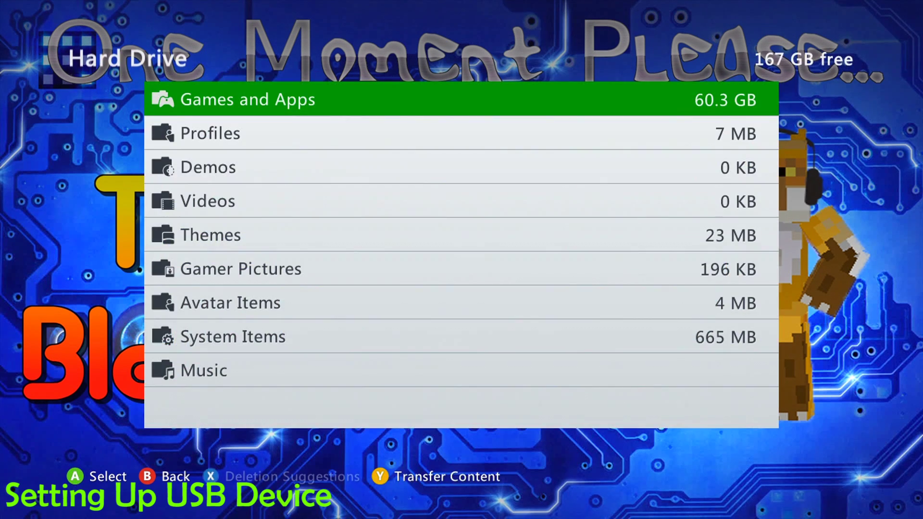
{"action": "key", "text": "Return"}
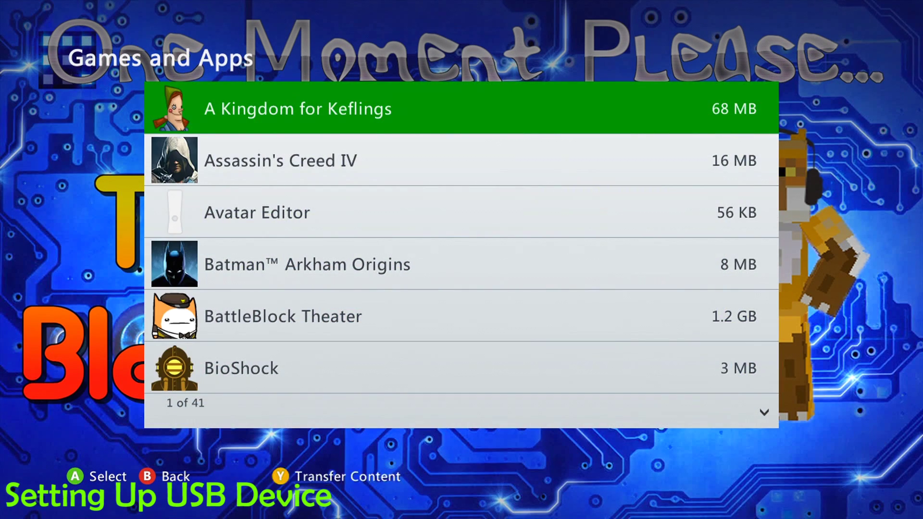
{"action": "key", "text": "Down"}
{"action": "key", "text": "Down"}
{"action": "key", "text": "Down"}
{"action": "key", "text": "Down"}
{"action": "key", "text": "Down"}
{"action": "key", "text": "Down"}
{"action": "key", "text": "Down"}
{"action": "key", "text": "Down"}
{"action": "key", "text": "Down"}
{"action": "key", "text": "Down"}
{"action": "key", "text": "Down"}
{"action": "key", "text": "Down"}
{"action": "key", "text": "Down"}
{"action": "key", "text": "Down"}
{"action": "key", "text": "Down"}
{"action": "key", "text": "Down"}
{"action": "key", "text": "Down"}
{"action": "key", "text": "Down"}
{"action": "key", "text": "Down"}
{"action": "key", "text": "Down"}
{"action": "key", "text": "Down"}
{"action": "key", "text": "Down"}
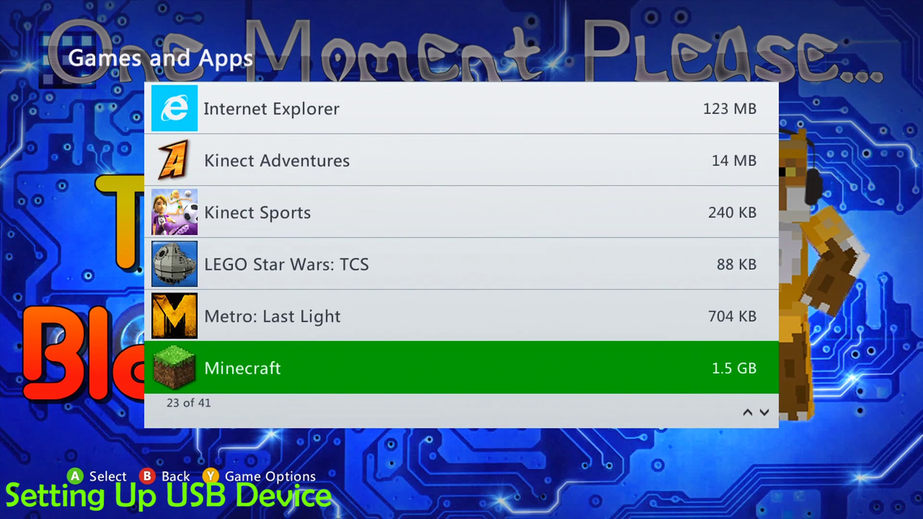
{"action": "key", "text": "Return"}
{"action": "key", "text": "Down"}
{"action": "key", "text": "Down"}
{"action": "key", "text": "Down"}
{"action": "key", "text": "Down"}
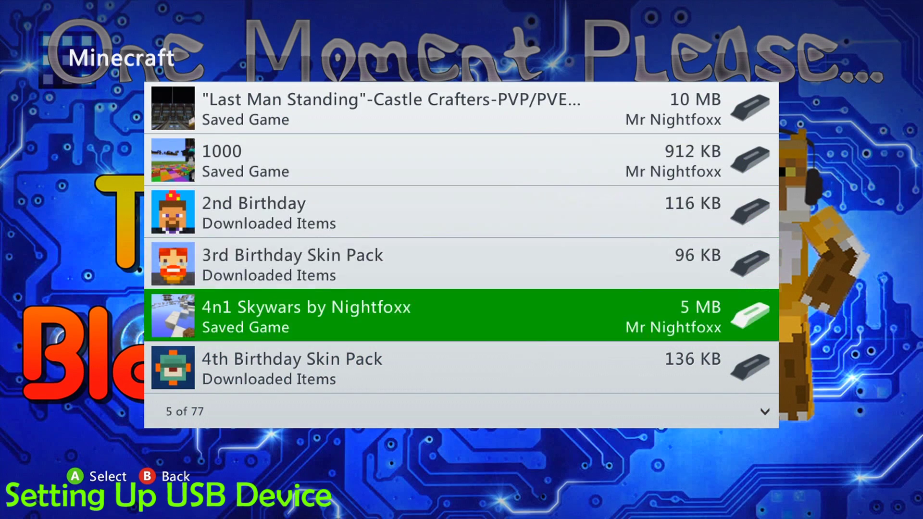
{"action": "key", "text": "Down"}
{"action": "key", "text": "Down"}
{"action": "key", "text": "Down"}
{"action": "key", "text": "Down"}
{"action": "key", "text": "Down"}
{"action": "key", "text": "Down"}
{"action": "key", "text": "Down"}
{"action": "key", "text": "Down"}
{"action": "key", "text": "Down"}
{"action": "key", "text": "Down"}
{"action": "key", "text": "Down"}
{"action": "key", "text": "Down"}
{"action": "key", "text": "Down"}
{"action": "key", "text": "Down"}
{"action": "key", "text": "Down"}
{"action": "key", "text": "Down"}
{"action": "key", "text": "Down"}
{"action": "key", "text": "Down"}
{"action": "key", "text": "Down"}
{"action": "key", "text": "Down"}
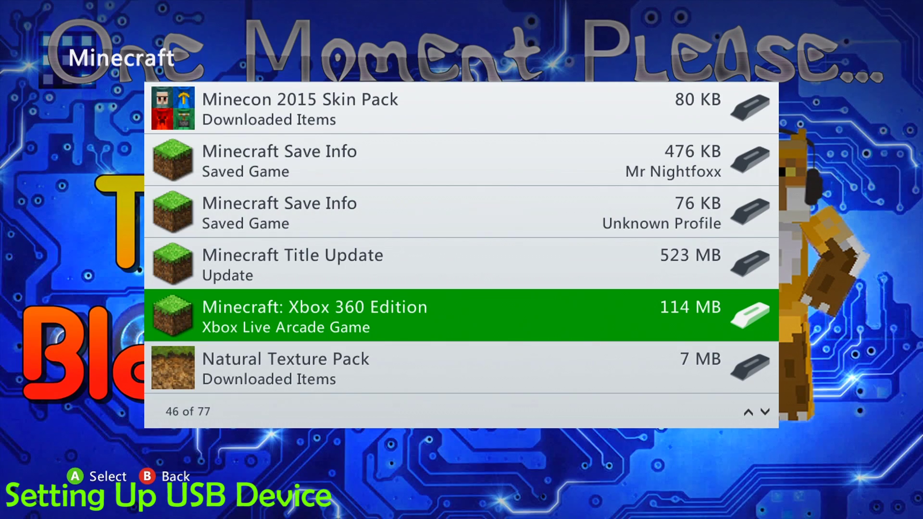
{"action": "key", "text": "Return"}
{"action": "key", "text": "Return"}
{"action": "key", "text": "Escape"}
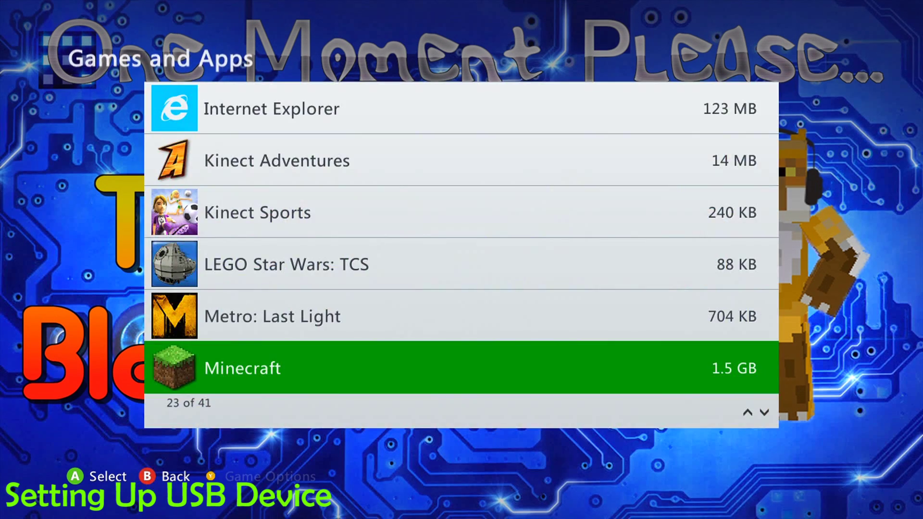
{"action": "key", "text": "Escape"}
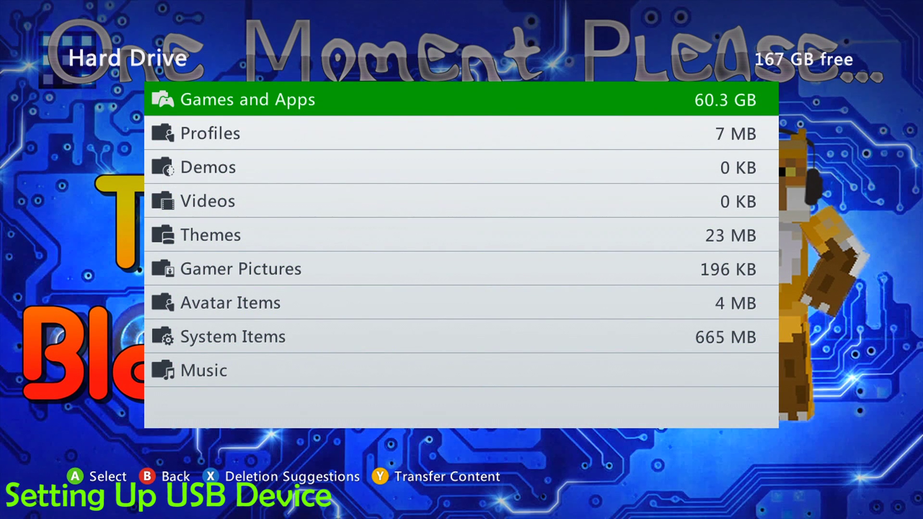
Move the main 7 MB profile from the hard drive's Profiles to the USB drive, agreeing to sign out.
{"action": "key", "text": "Down"}
{"action": "key", "text": "Return"}
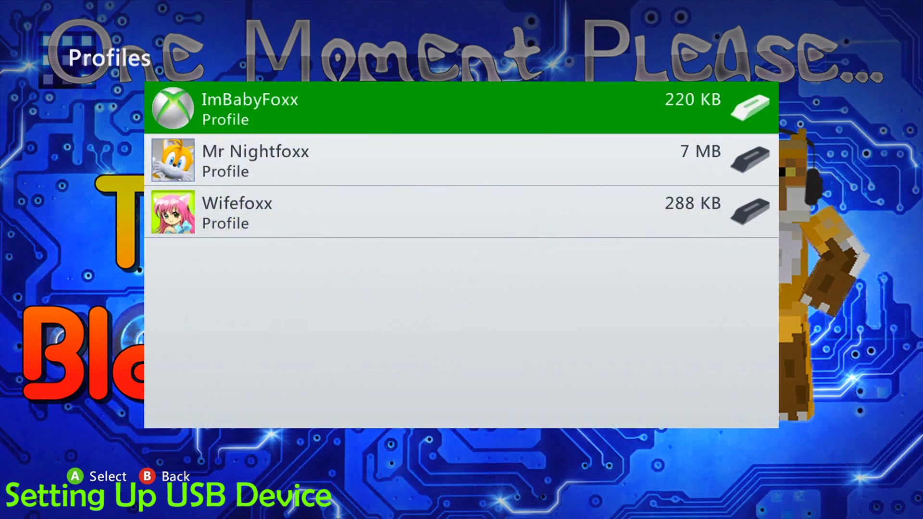
{"action": "key", "text": "Down"}
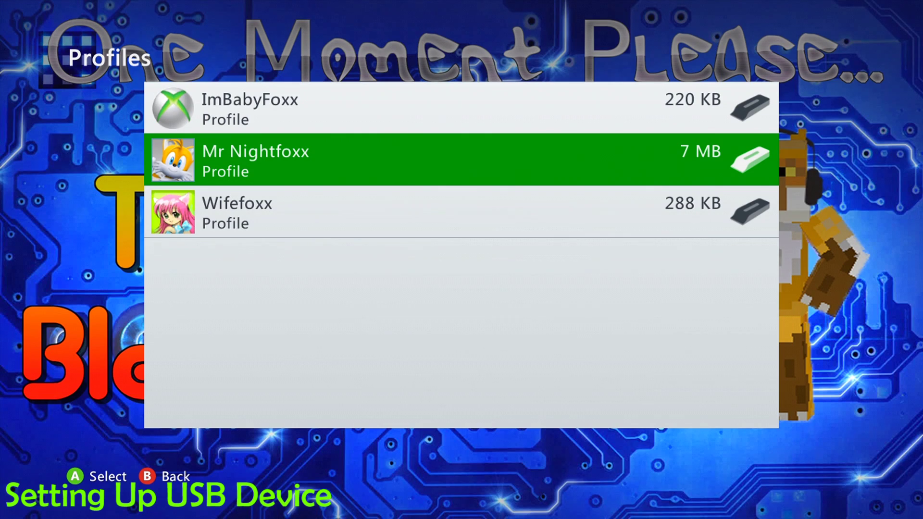
{"action": "key", "text": "Return"}
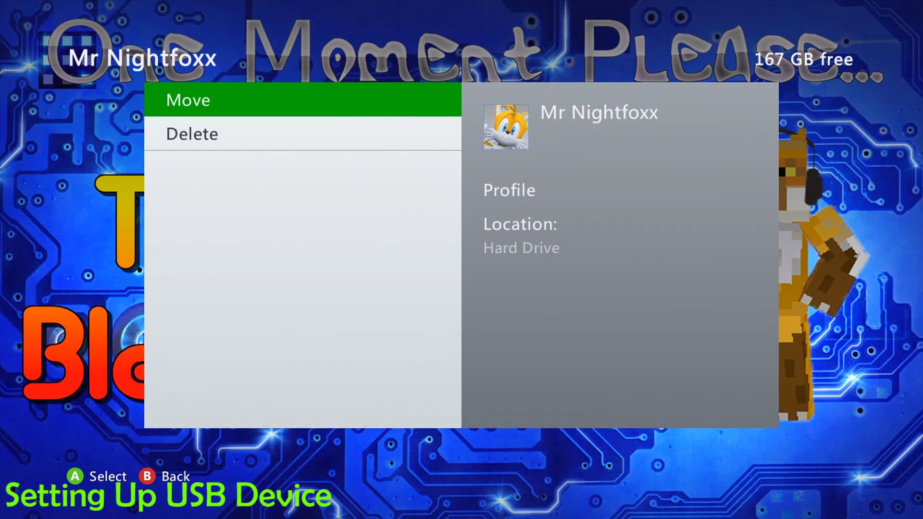
{"action": "key", "text": "Return"}
{"action": "key", "text": "Up"}
{"action": "key", "text": "Return"}
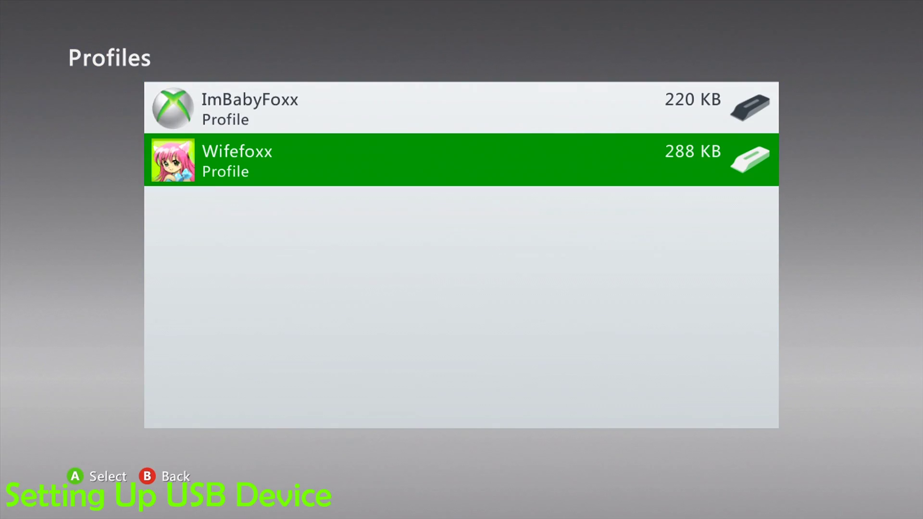
{"action": "key", "text": "Escape"}
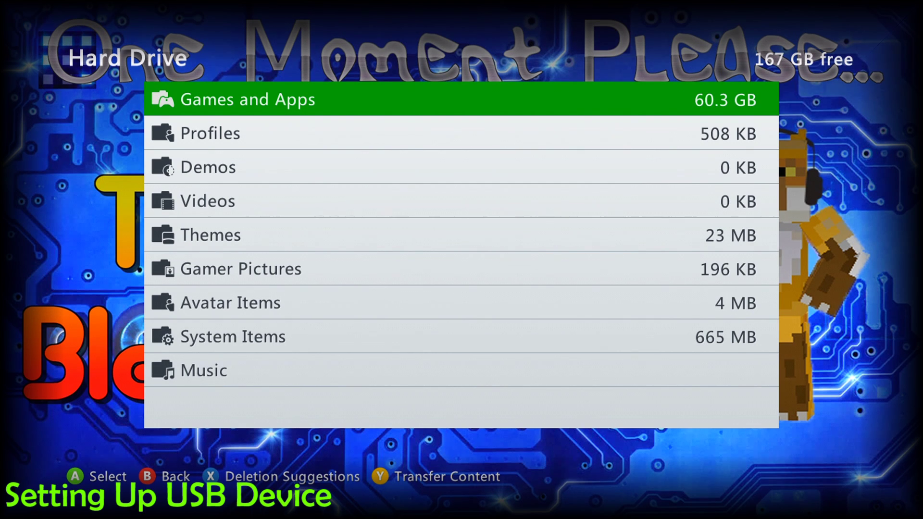
{"action": "key", "text": "Escape"}
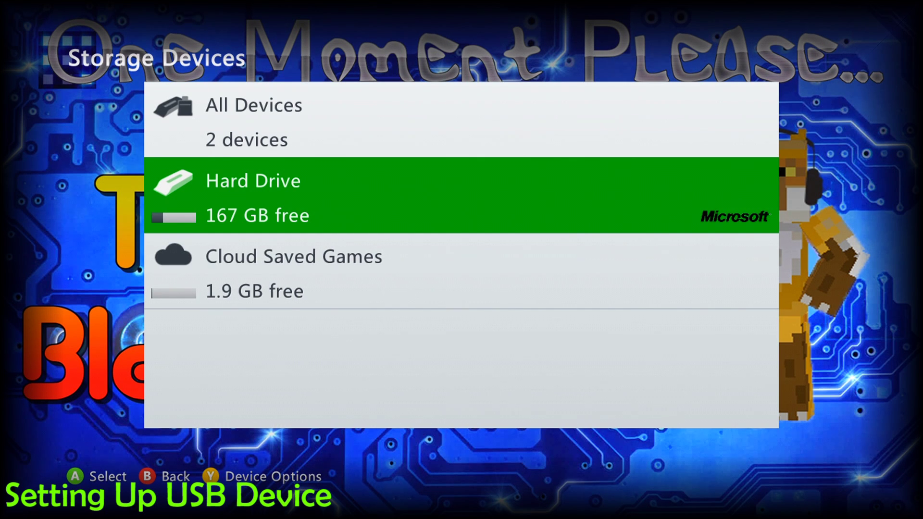
Start a gamer profile download from the Guide's Download Profile option.
{"action": "key", "text": "Escape"}
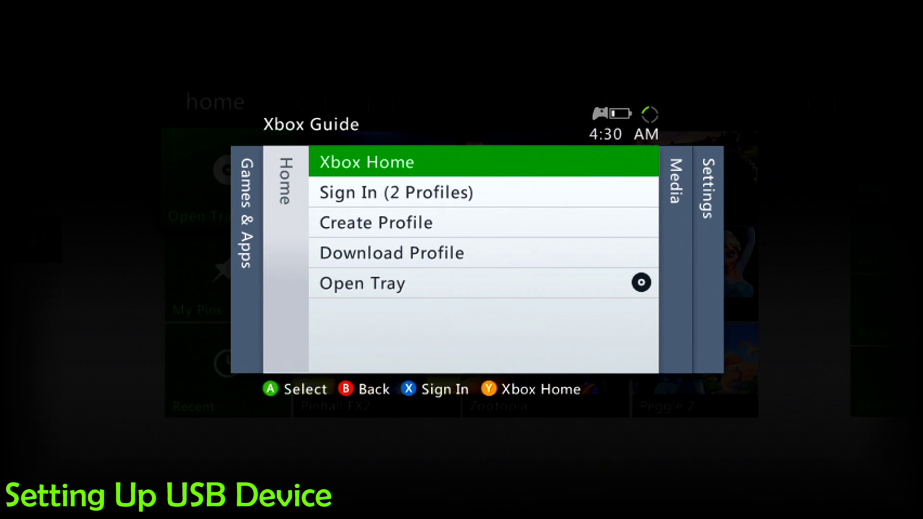
{"action": "key", "text": "Down"}
{"action": "key", "text": "Down"}
{"action": "key", "text": "Down"}
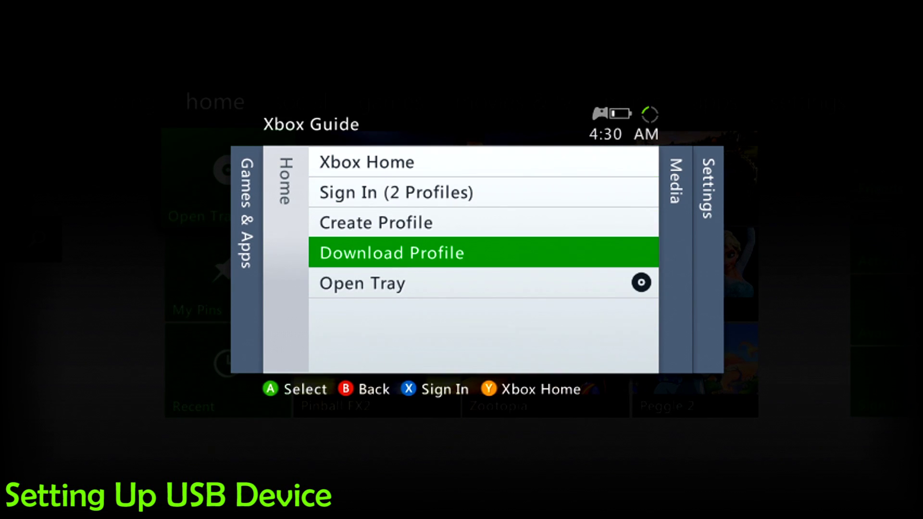
{"action": "key", "text": "Return"}
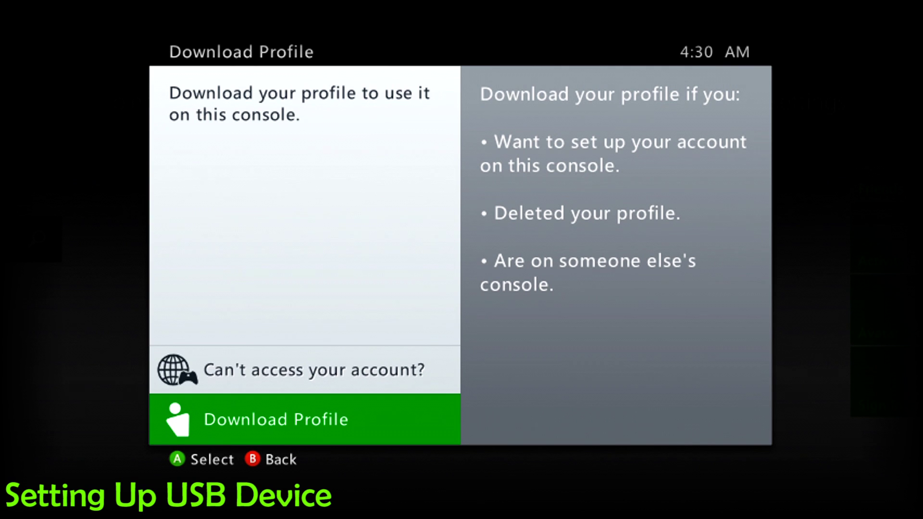
{"action": "key", "text": "Return"}
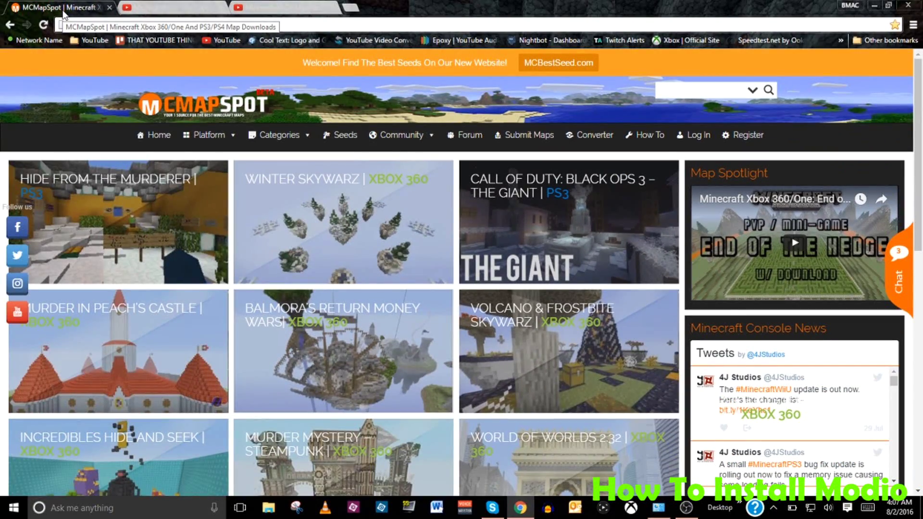
Download the 4.4 MB Skywars .bin map through the MediaFire link in the SkyWars video description.
{"action": "left_click", "coordinate": [139, 11]}
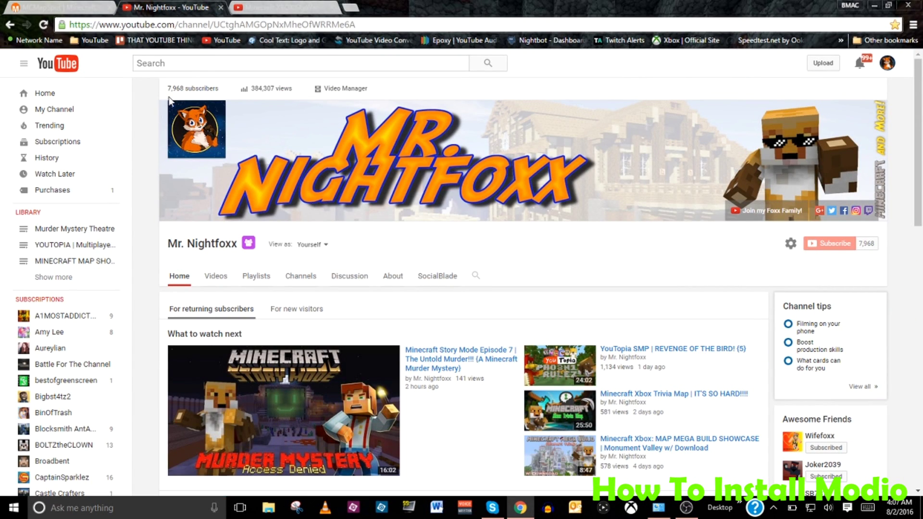
{"action": "left_click", "coordinate": [251, 10]}
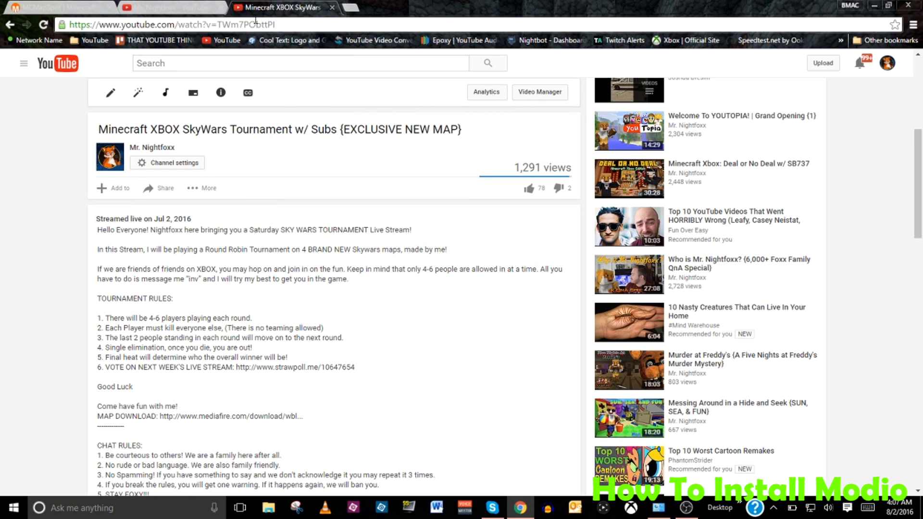
{"action": "scroll", "coordinate": [235, 257], "scroll_direction": "down", "scroll_amount": 1}
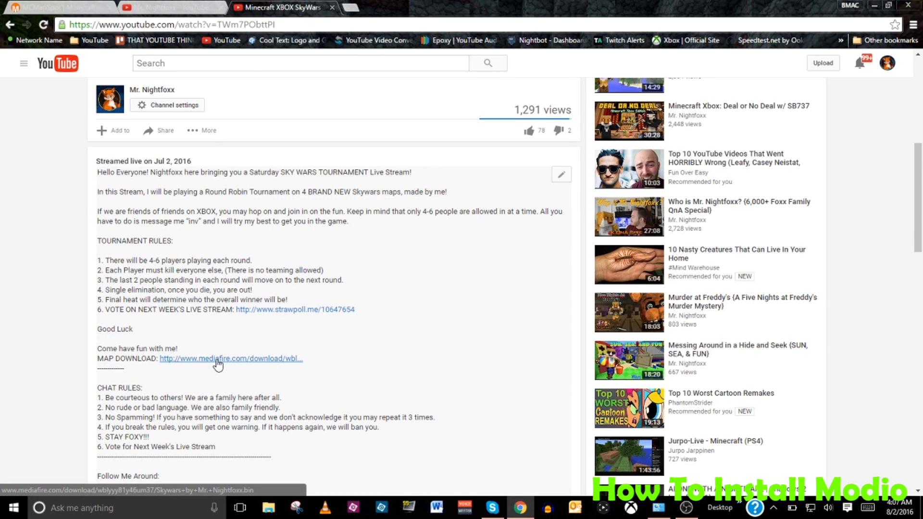
{"action": "left_click", "coordinate": [217, 360]}
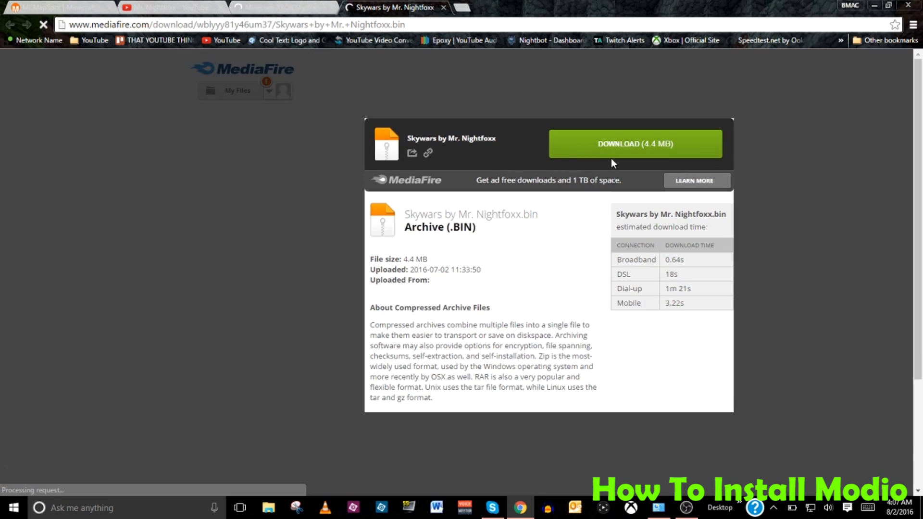
{"action": "left_click", "coordinate": [612, 145]}
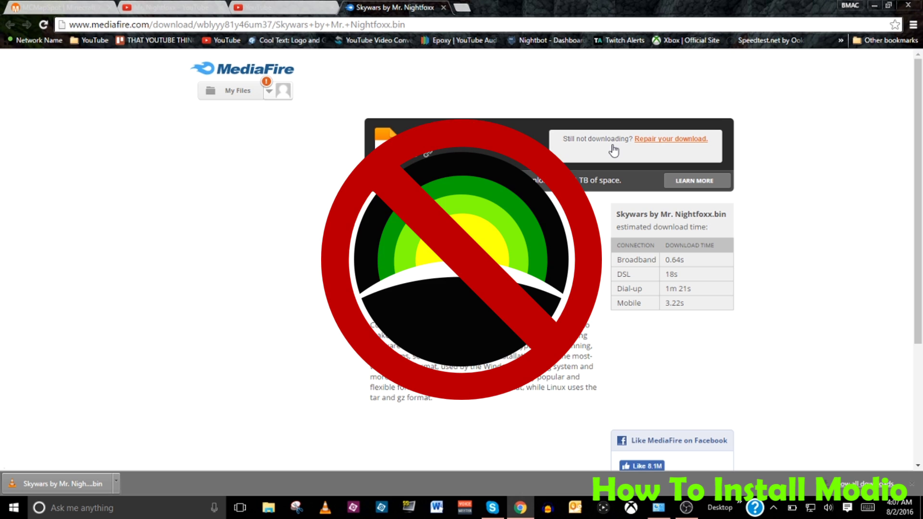
Search the web for 'modio' in a new tab.
{"action": "left_click", "coordinate": [465, 8]}
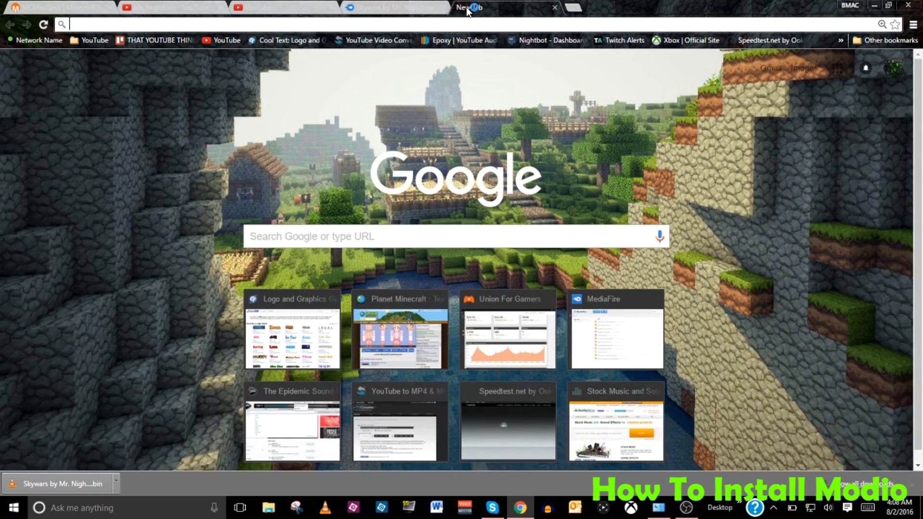
{"action": "type", "text": "modio"}
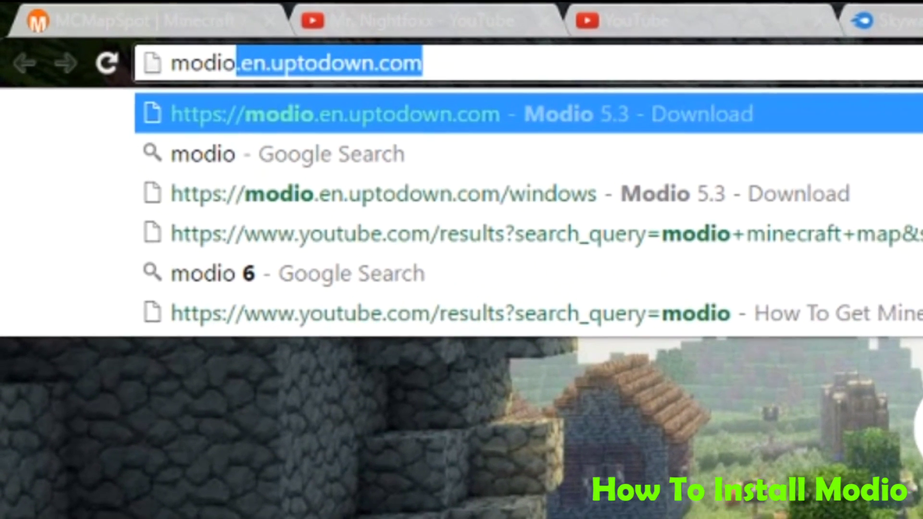
{"action": "key", "text": "Delete"}
{"action": "key", "text": "Return"}
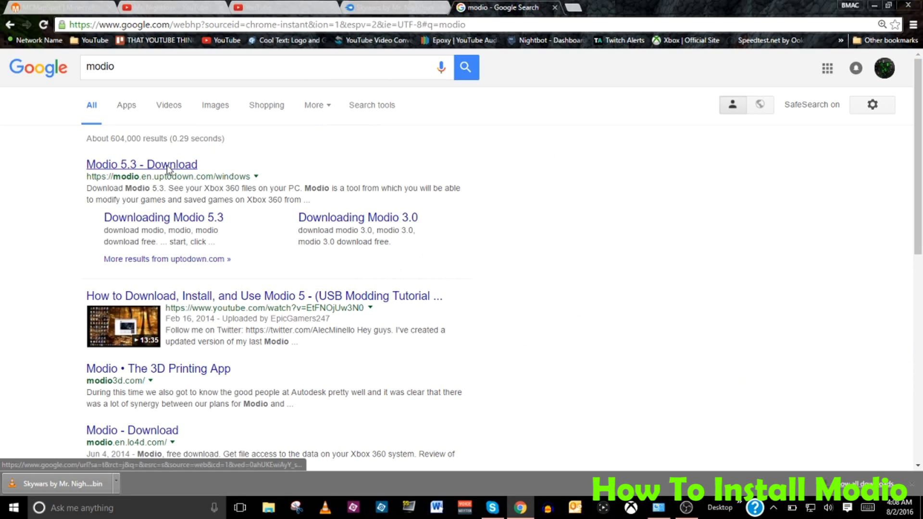
Download Modio 5.3 from Uptodown, keep it despite the harmful-file warning, and run it.
{"action": "left_click", "coordinate": [418, 230]}
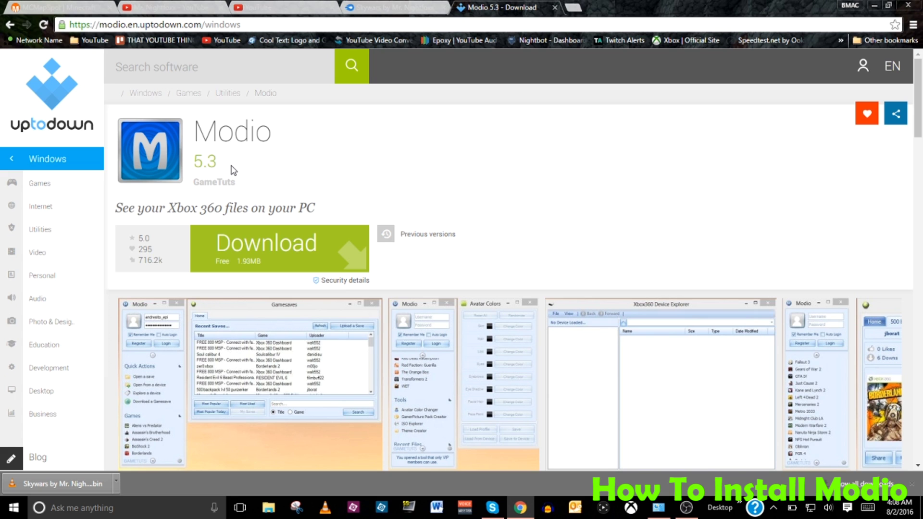
{"action": "left_click", "coordinate": [239, 245]}
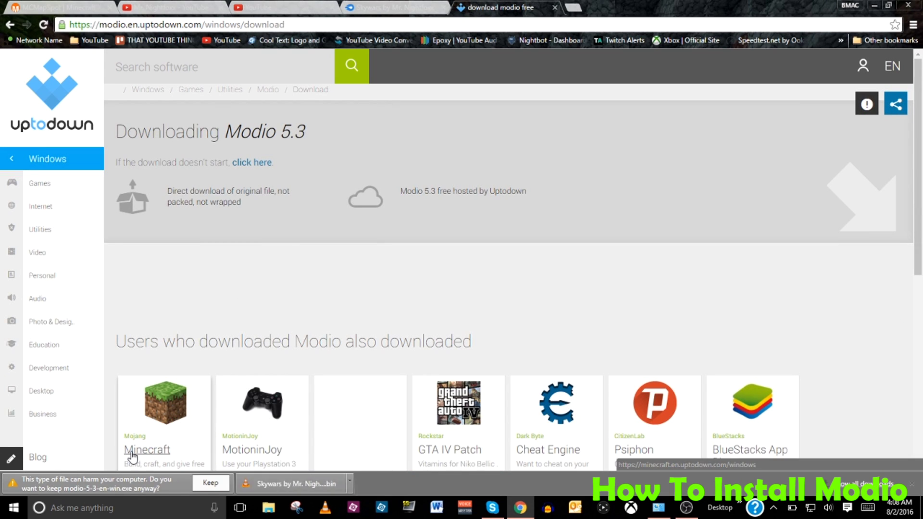
{"action": "left_click", "coordinate": [210, 483]}
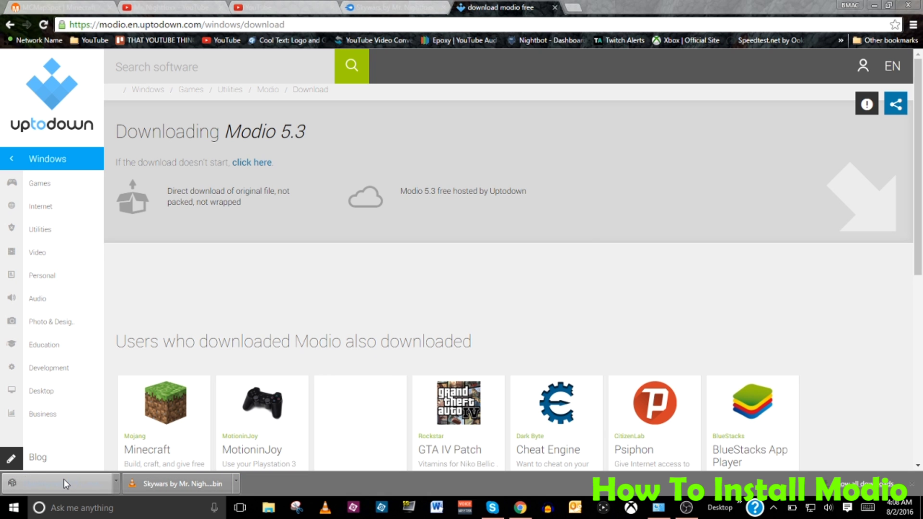
{"action": "left_click", "coordinate": [65, 483]}
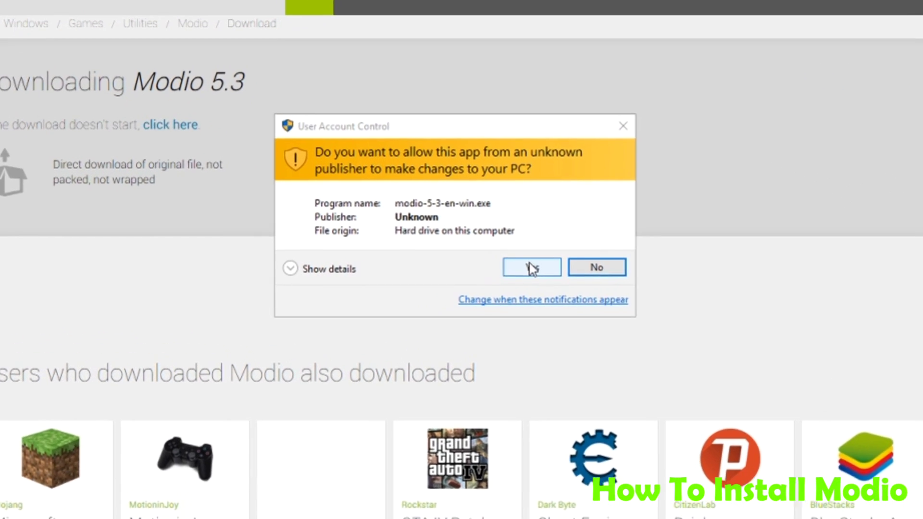
Install Modio 5 with the default location and Start Menu folder plus a desktop icon.
{"action": "left_click", "coordinate": [532, 268]}
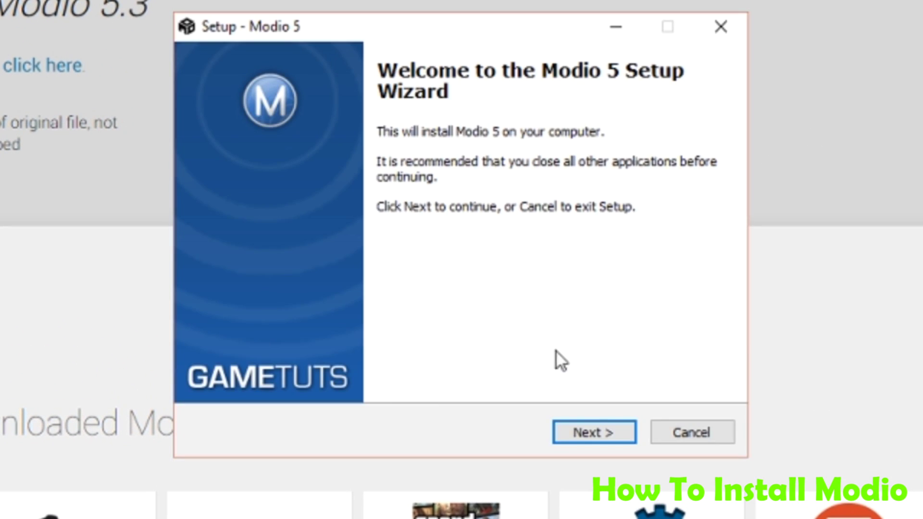
{"action": "left_click", "coordinate": [590, 428]}
{"action": "left_click", "coordinate": [590, 428]}
{"action": "left_click", "coordinate": [590, 428]}
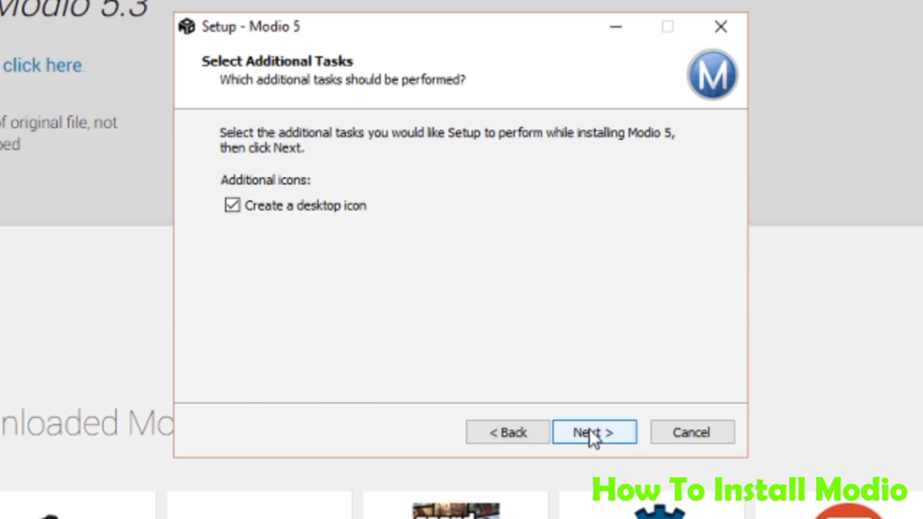
{"action": "left_click", "coordinate": [589, 428]}
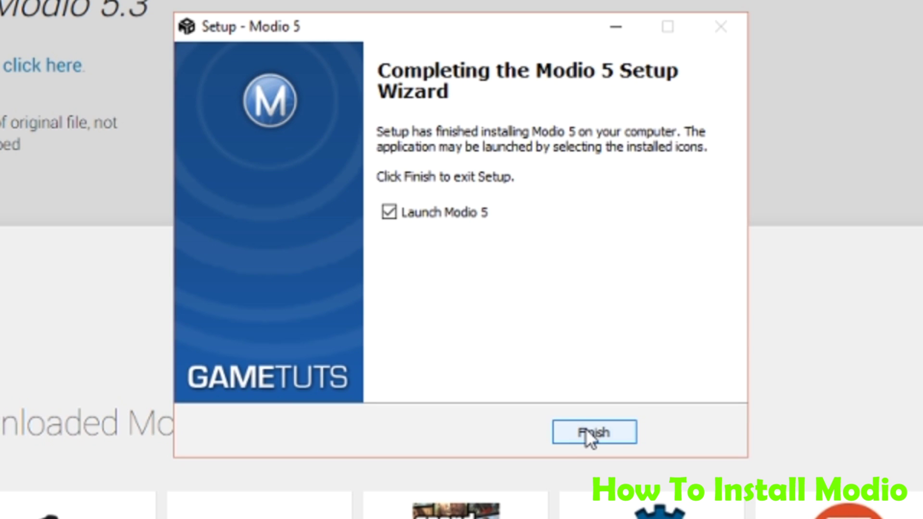
{"action": "left_click", "coordinate": [589, 433]}
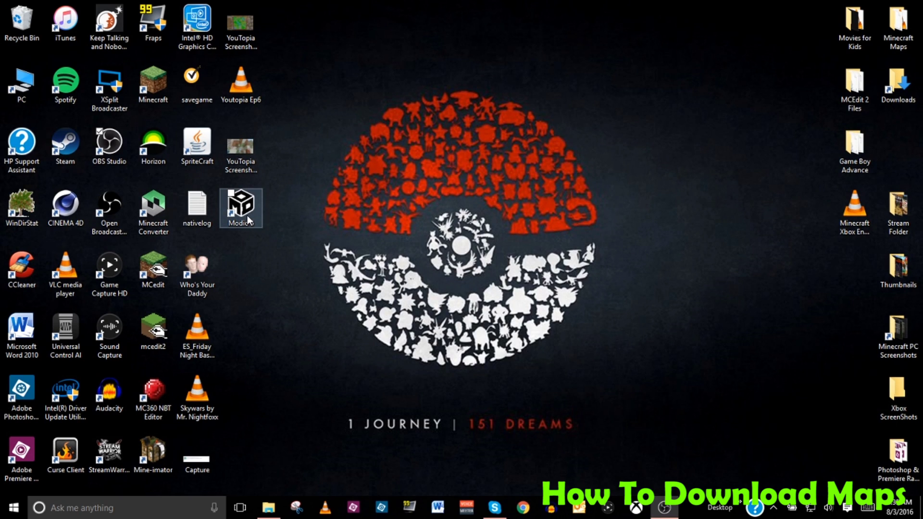
Launch Modio 5 by searching 'modio' in Windows search.
{"action": "left_click", "coordinate": [114, 509]}
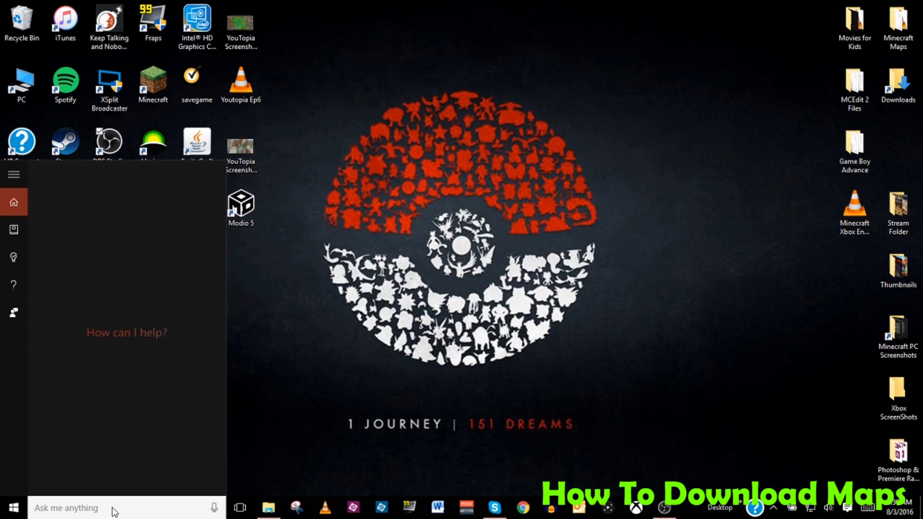
{"action": "type", "text": "modio"}
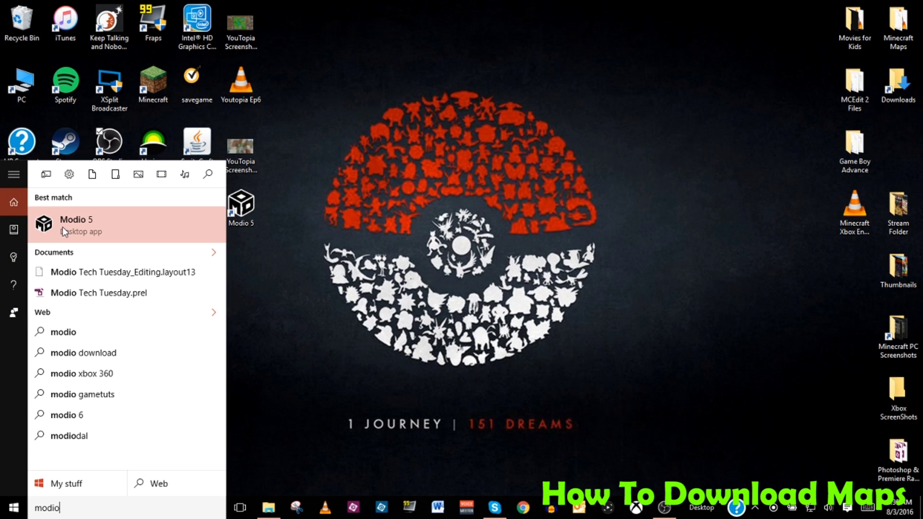
{"action": "left_click", "coordinate": [67, 226]}
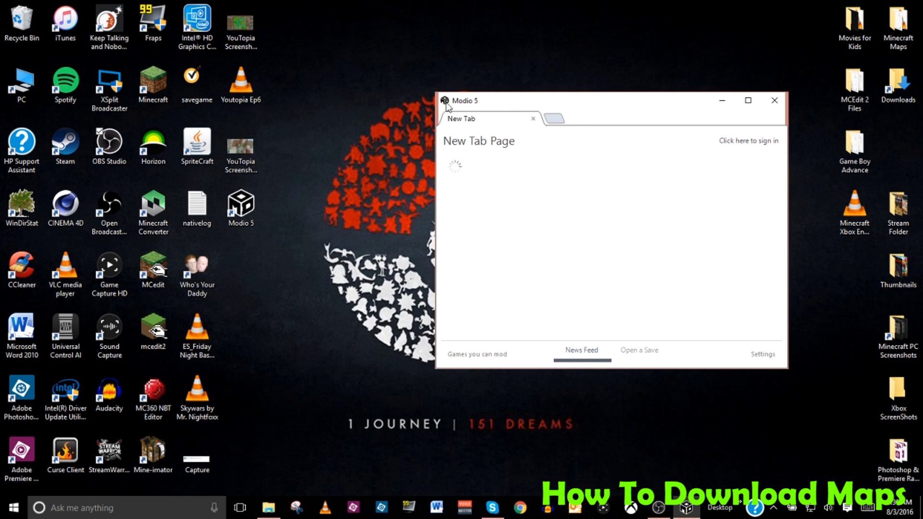
Open G: > Content > profile folder > 584111F7 > 00000001 in File Explorer to reach the save.
{"action": "left_click", "coordinate": [269, 508]}
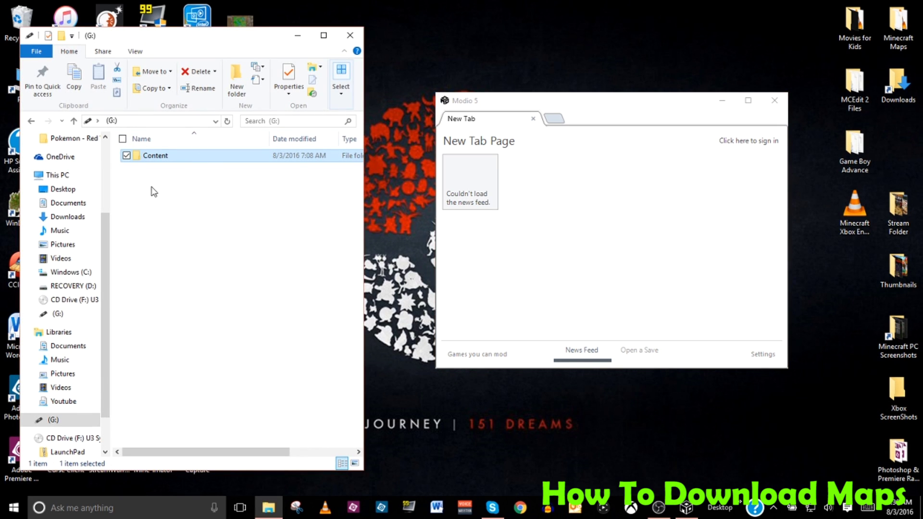
{"action": "double_click", "coordinate": [147, 159]}
{"action": "double_click", "coordinate": [146, 164]}
{"action": "double_click", "coordinate": [155, 159]}
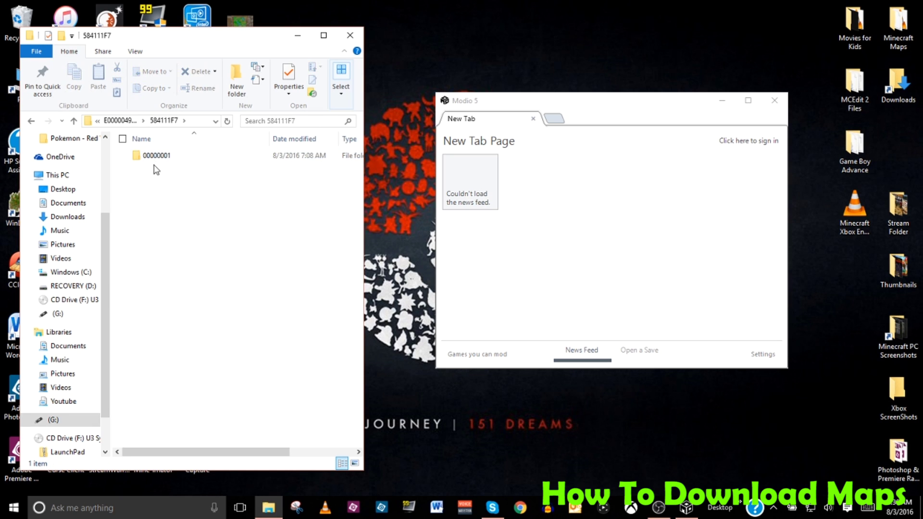
{"action": "double_click", "coordinate": [146, 156]}
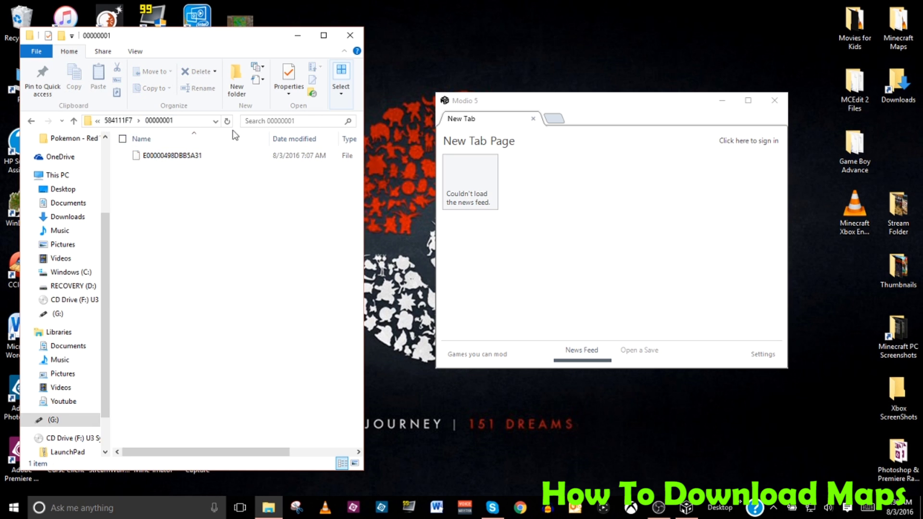
Show Modio's Open a Save options and browse the PC for a gamesave.
{"action": "left_click", "coordinate": [640, 347]}
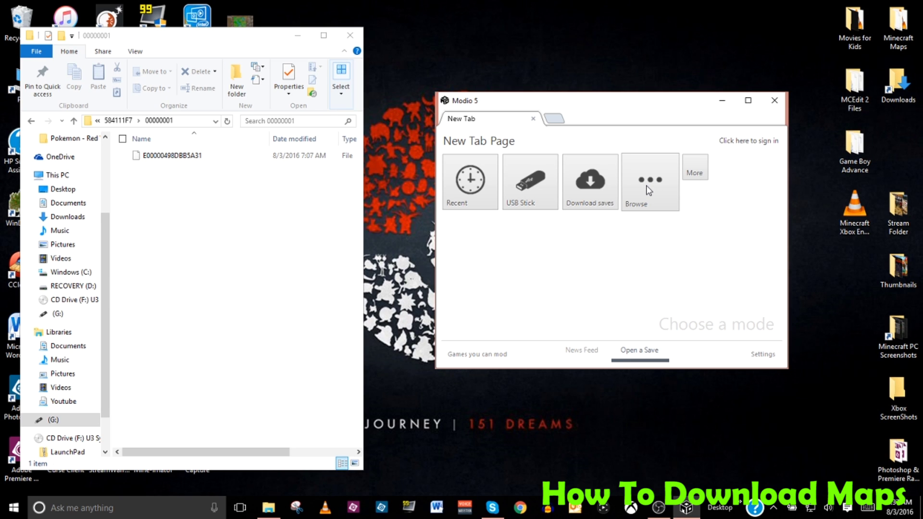
{"action": "left_click", "coordinate": [298, 35]}
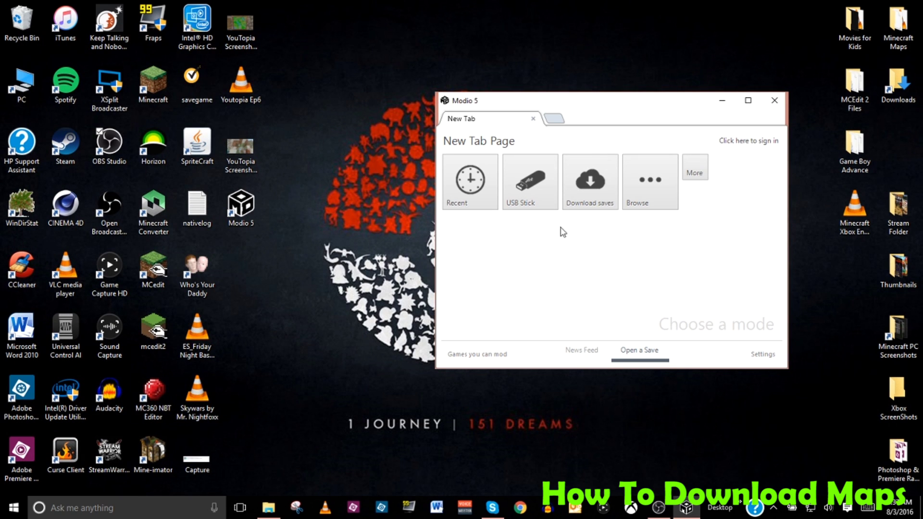
{"action": "left_click", "coordinate": [641, 195]}
Cancel the file dialog and drop the desktop's Skywars by Mr. Nightfoxx.bin into Modio.
{"action": "scroll", "coordinate": [794, 240], "scroll_direction": "down", "scroll_amount": 10}
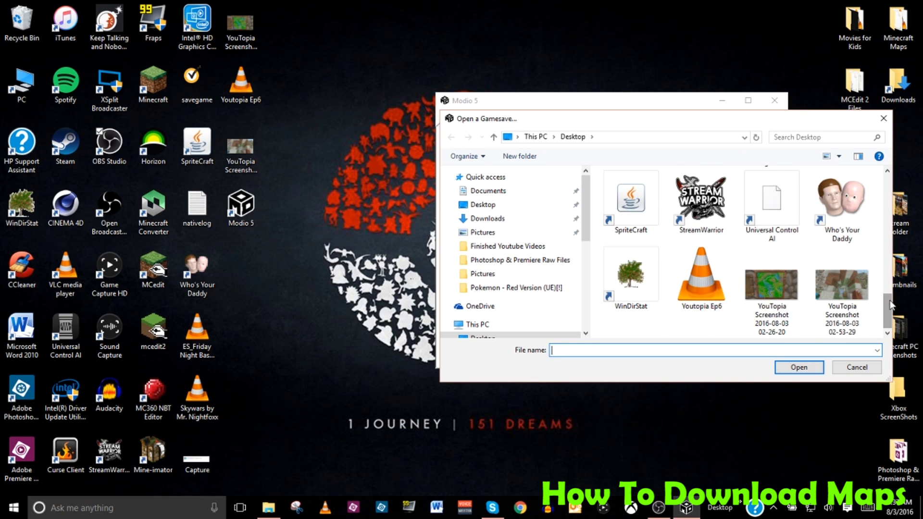
{"action": "left_click_drag", "start_coordinate": [888, 308], "coordinate": [882, 273]}
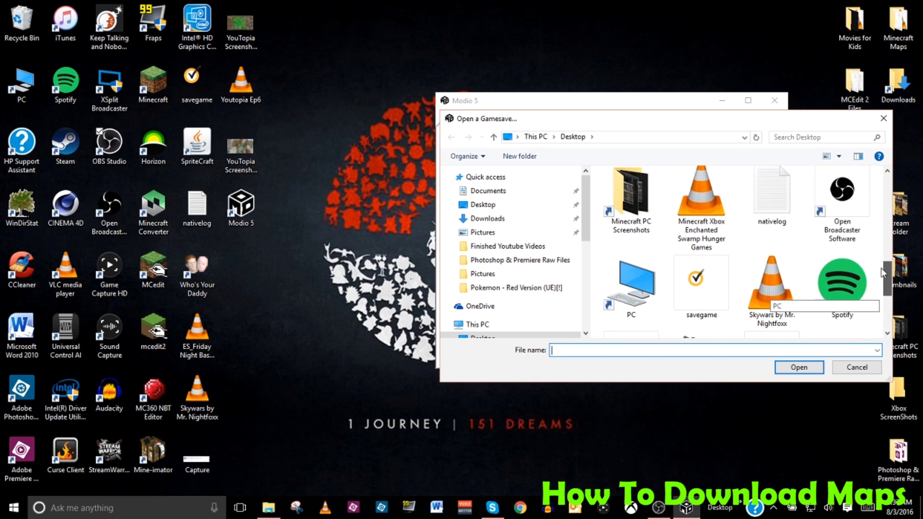
{"action": "left_click", "coordinate": [856, 367]}
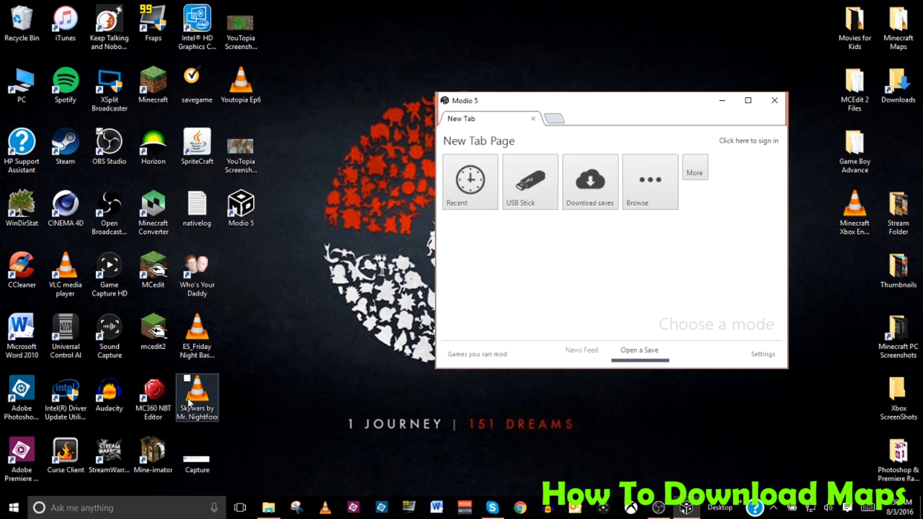
{"action": "left_click_drag", "start_coordinate": [200, 394], "coordinate": [595, 253]}
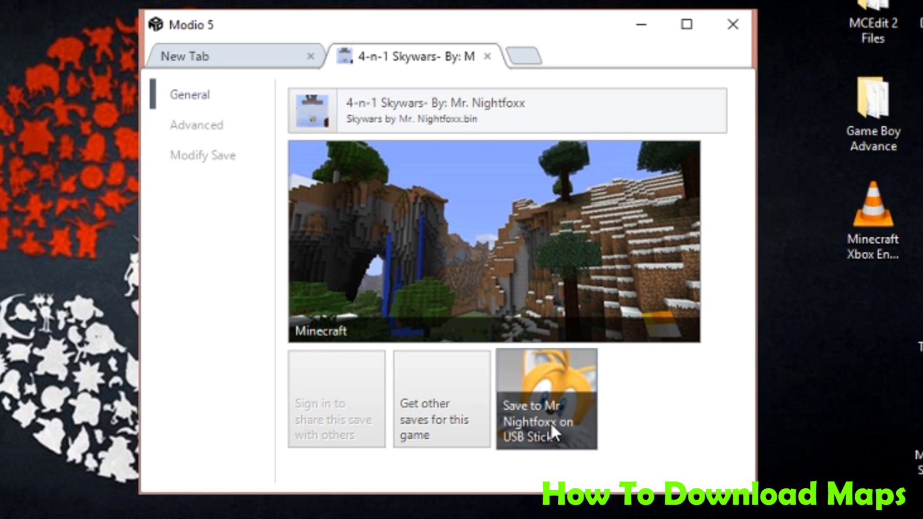
Inspect the Skywars save's Advanced information and the files packed inside it.
{"action": "left_click", "coordinate": [192, 124]}
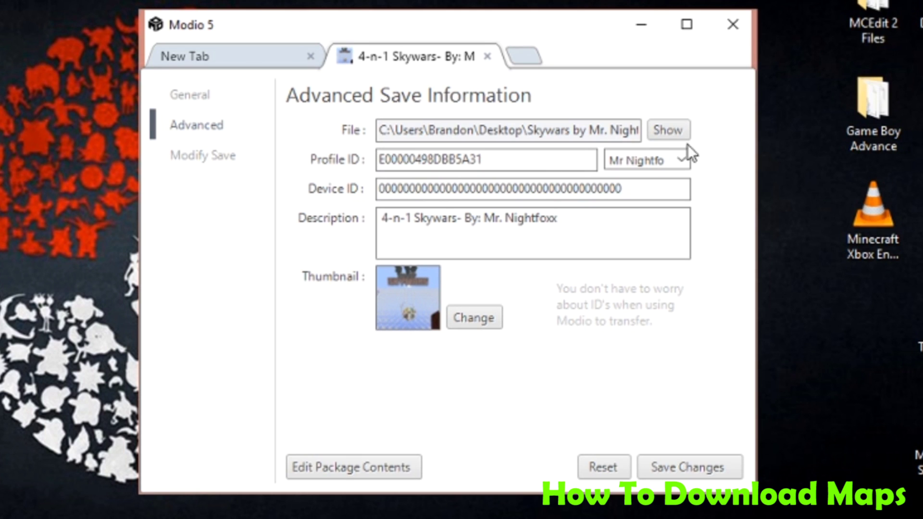
{"action": "left_click", "coordinate": [302, 468]}
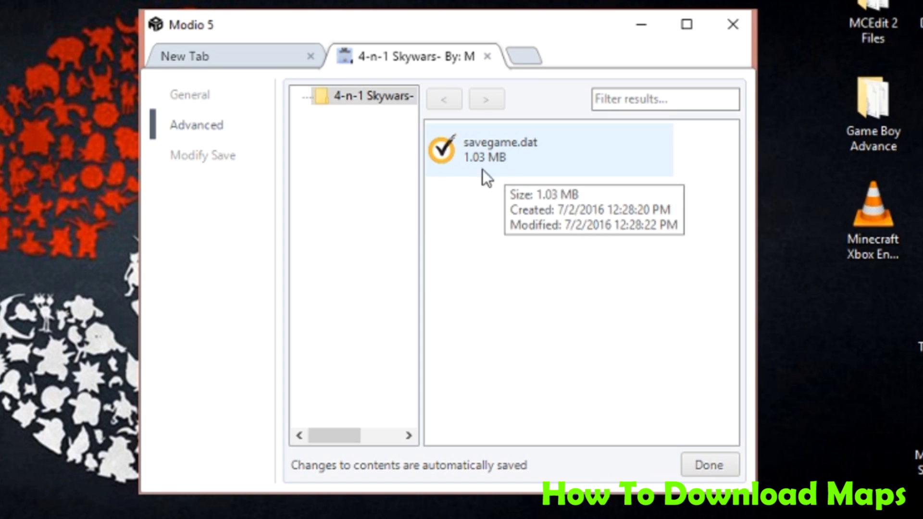
{"action": "left_click", "coordinate": [692, 463]}
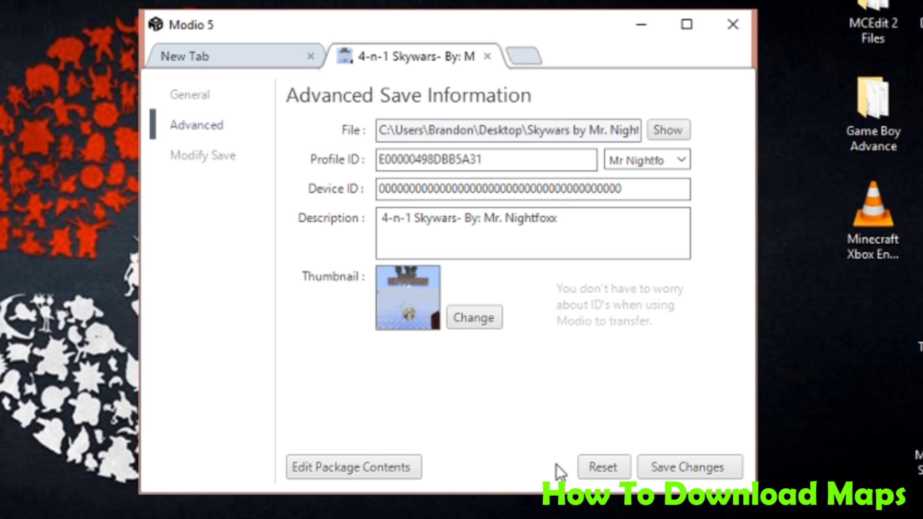
Set the Skywars save's thumbnail to fox_2, save the changes, and write it to the USB stick.
{"action": "left_click", "coordinate": [464, 313]}
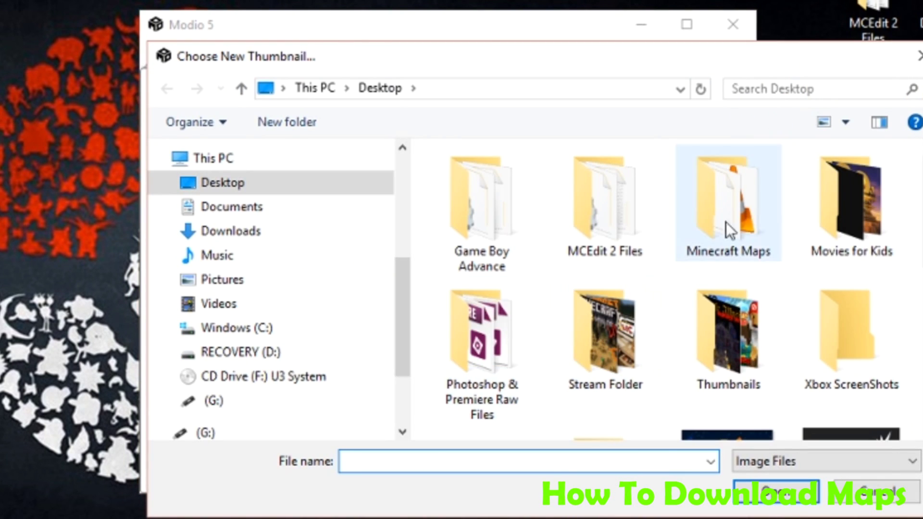
{"action": "scroll", "coordinate": [726, 223], "scroll_direction": "down", "scroll_amount": 3}
{"action": "left_click", "coordinate": [735, 271]}
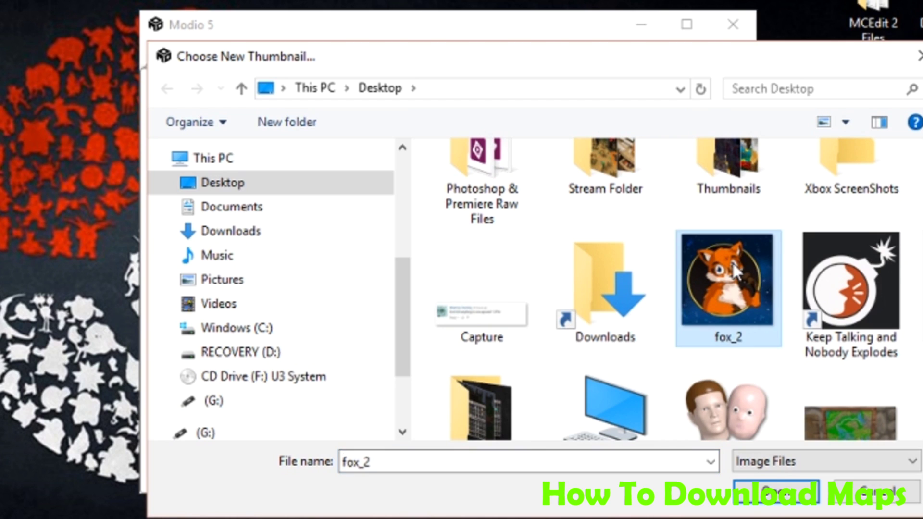
{"action": "left_click", "coordinate": [776, 491]}
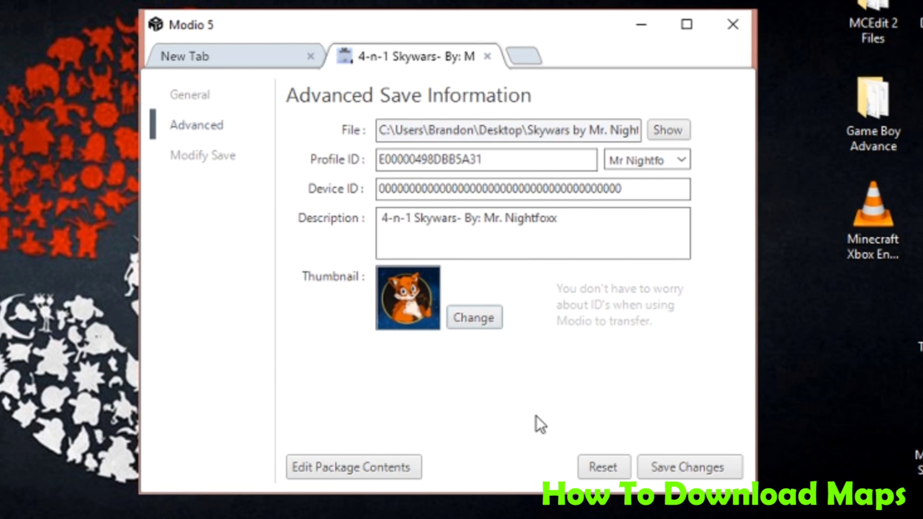
{"action": "left_click", "coordinate": [662, 465]}
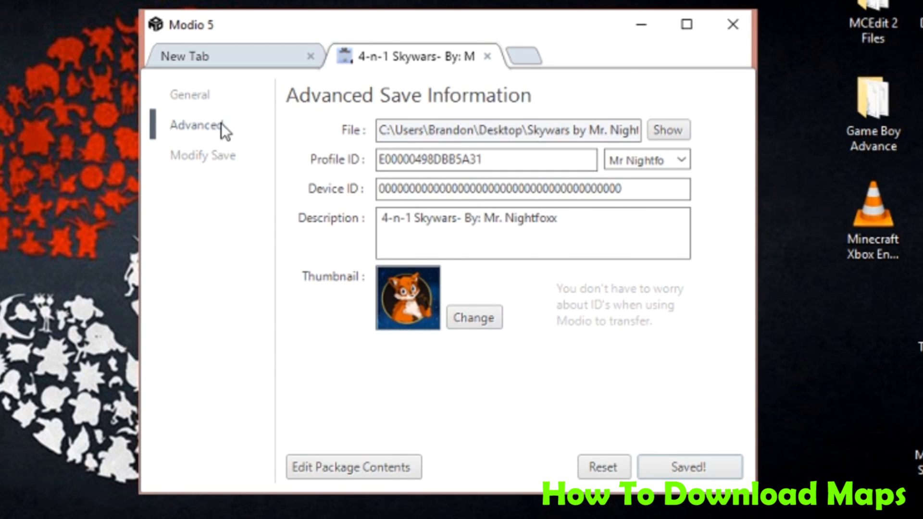
{"action": "left_click", "coordinate": [190, 96]}
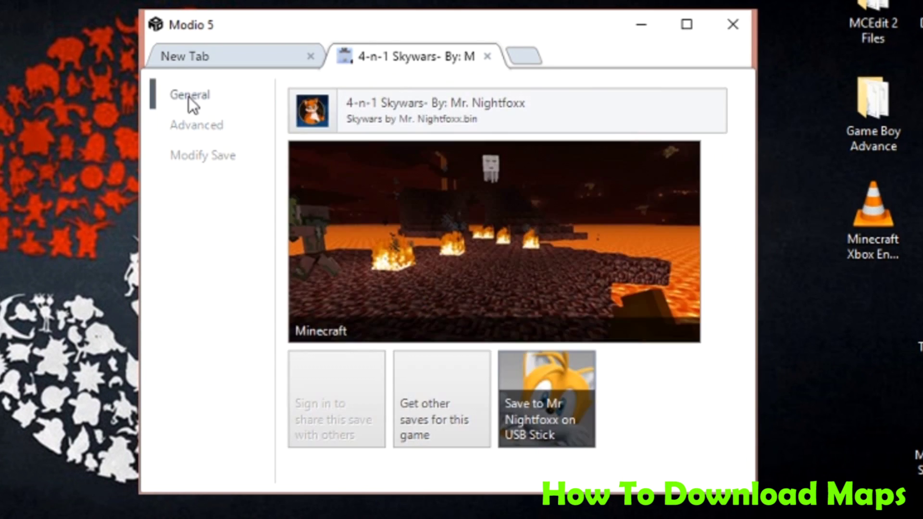
{"action": "left_click", "coordinate": [531, 376]}
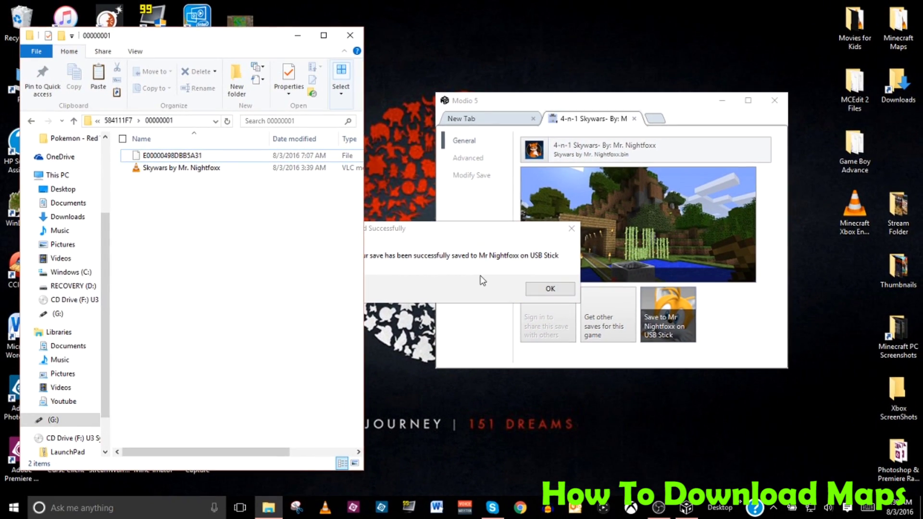
Dismiss the save-success message and browse G:\Content down to the 00000001 folder, then back to the drive root.
{"action": "left_click", "coordinate": [403, 251]}
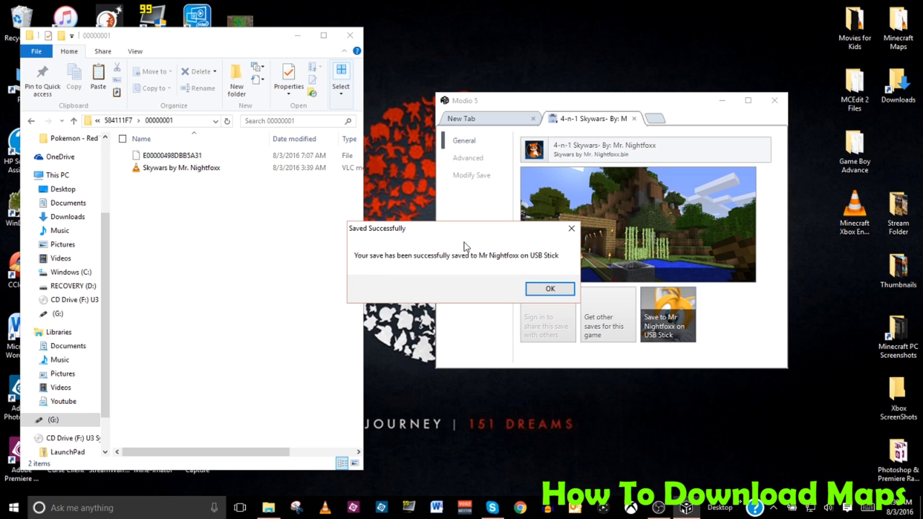
{"action": "left_click", "coordinate": [550, 289]}
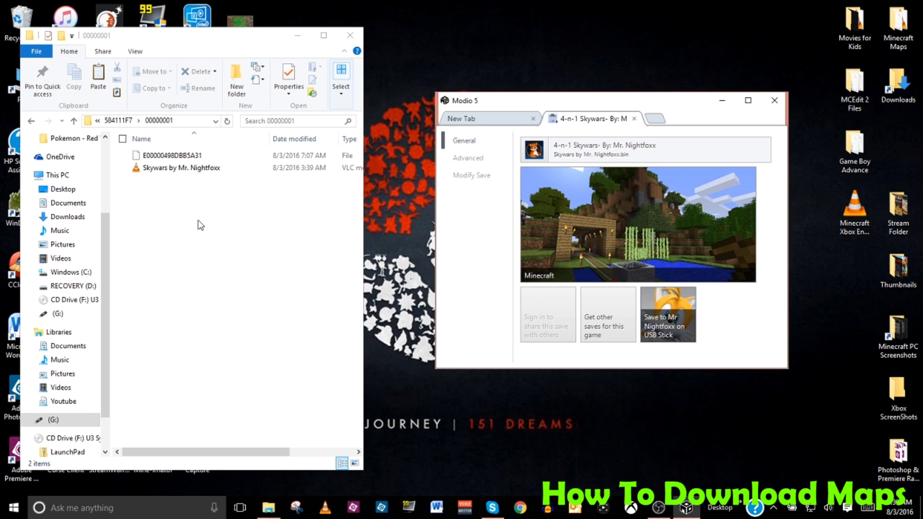
{"action": "left_click", "coordinate": [99, 121]}
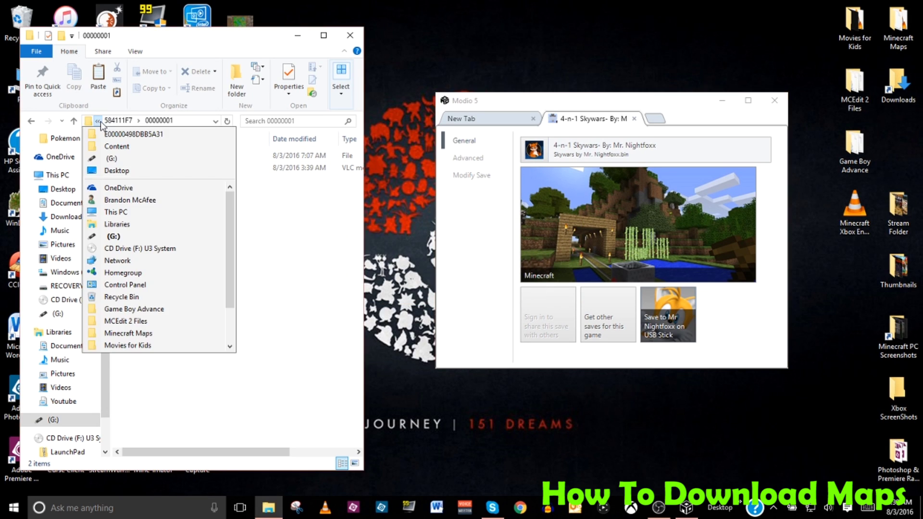
{"action": "left_click", "coordinate": [117, 146]}
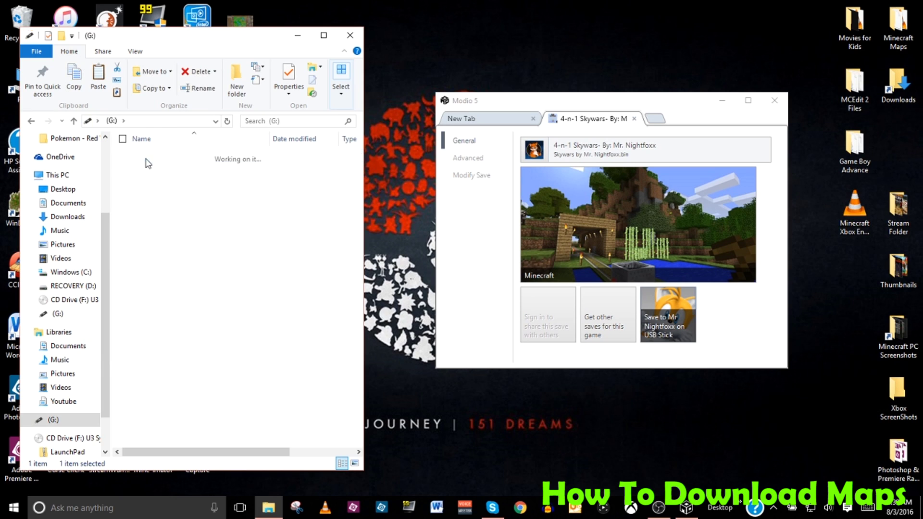
{"action": "double_click", "coordinate": [159, 168]}
{"action": "double_click", "coordinate": [161, 155]}
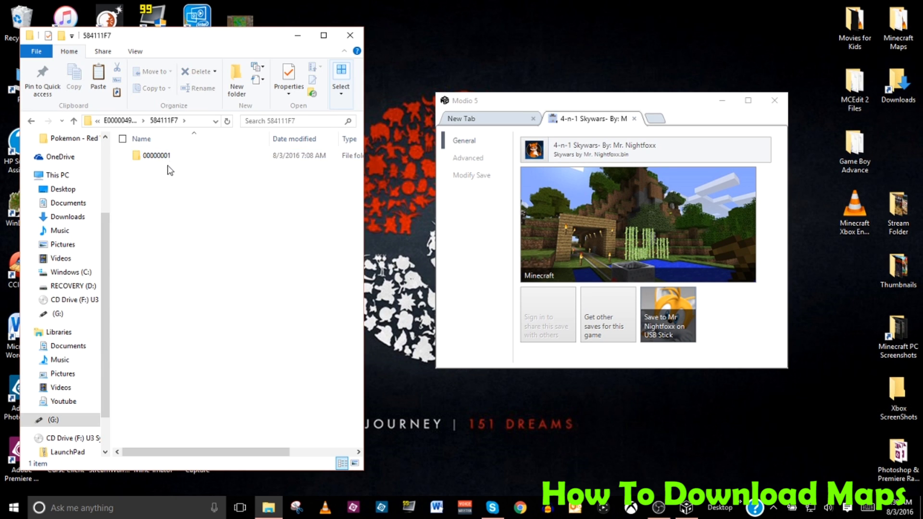
{"action": "double_click", "coordinate": [166, 155]}
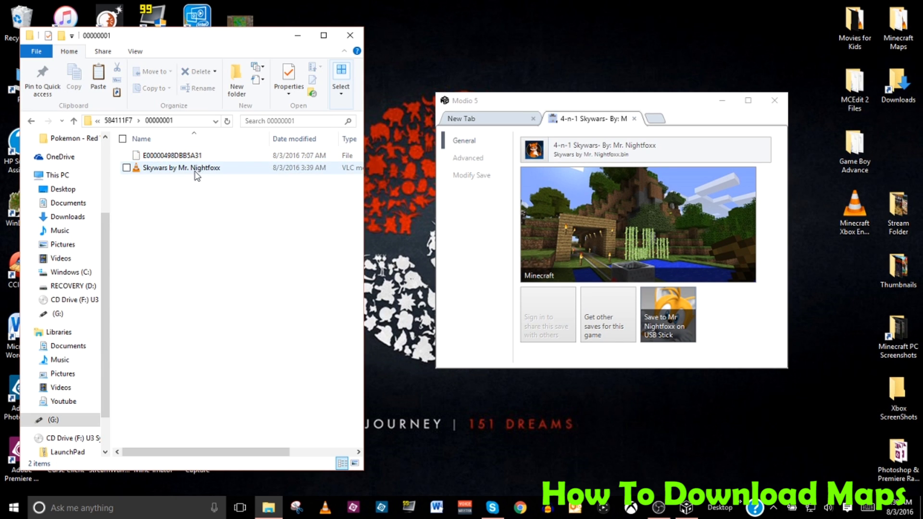
{"action": "left_click", "coordinate": [97, 122]}
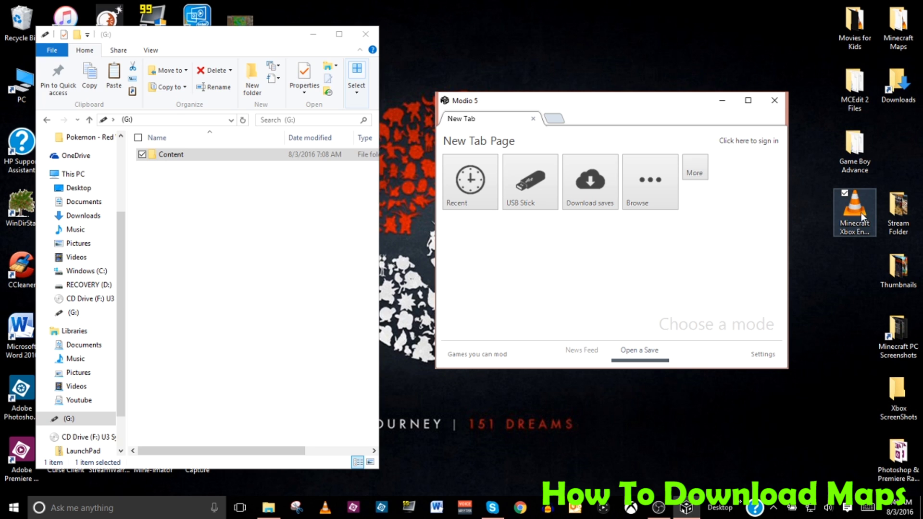
Load the Enchanted Swamp HG .bin into Modio and attempt a USB save, hitting a path-not-found error.
{"action": "left_click_drag", "start_coordinate": [861, 212], "coordinate": [618, 257]}
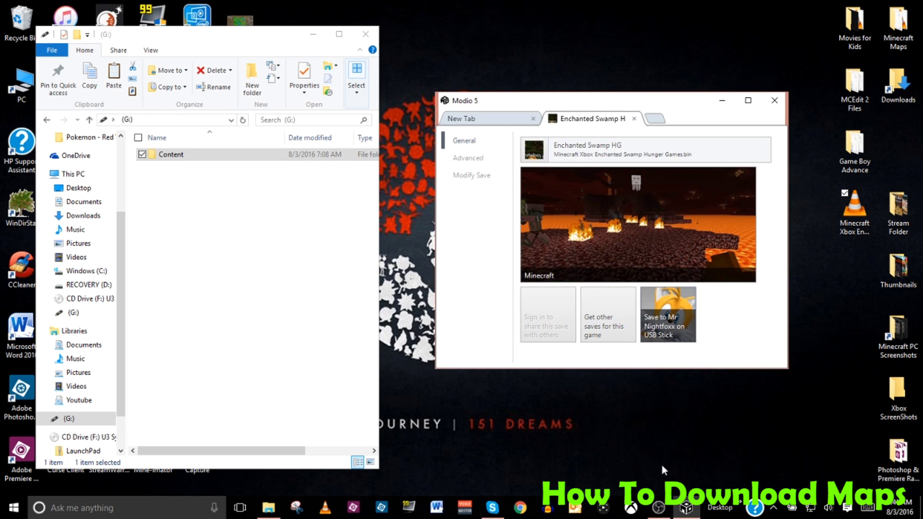
{"action": "left_click", "coordinate": [658, 306]}
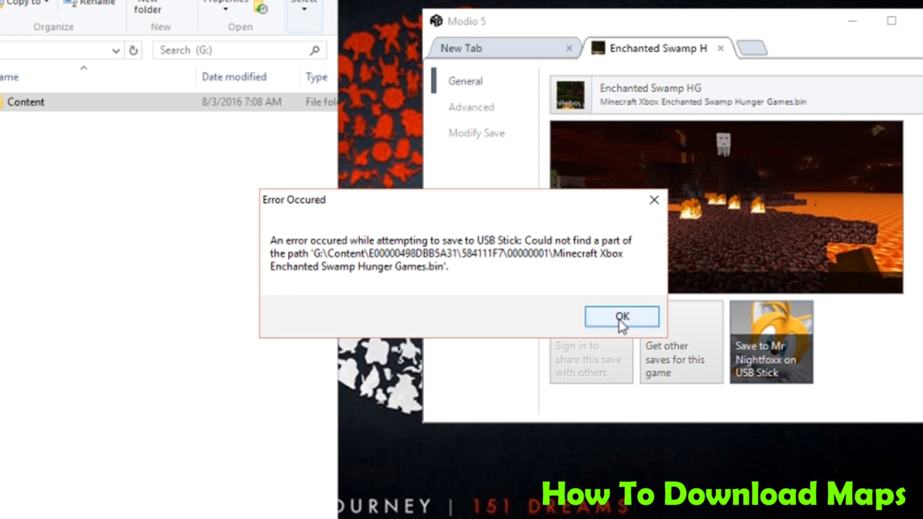
{"action": "left_click_drag", "start_coordinate": [394, 207], "coordinate": [527, 103]}
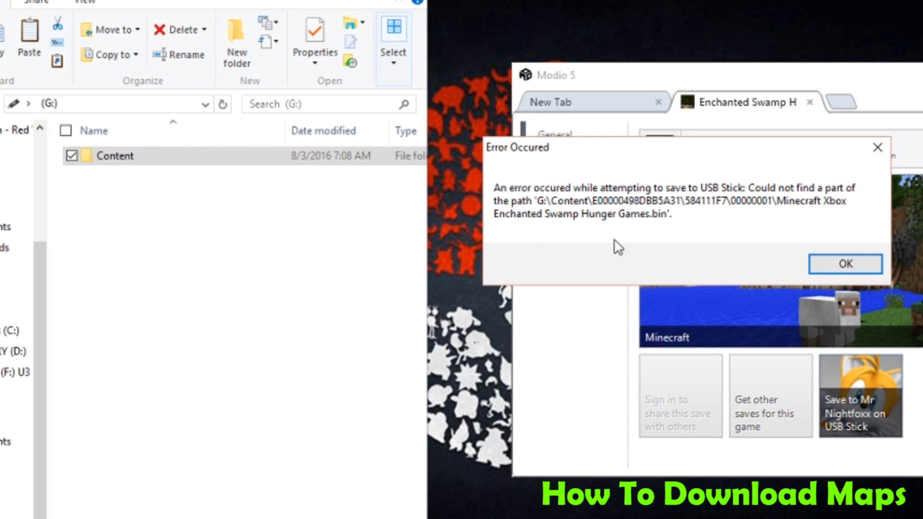
In the USB's Content profile folder, rename 584111F6 to 584111F7 and open it.
{"action": "double_click", "coordinate": [190, 162]}
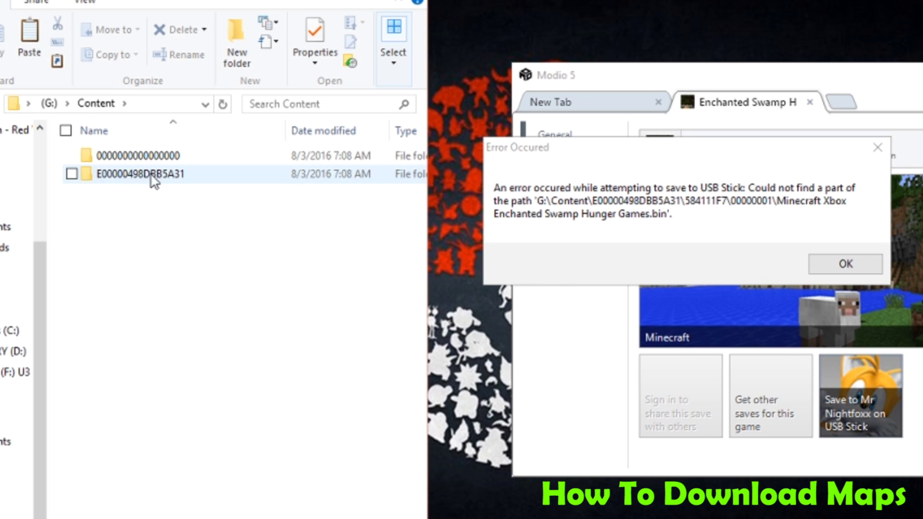
{"action": "double_click", "coordinate": [168, 180]}
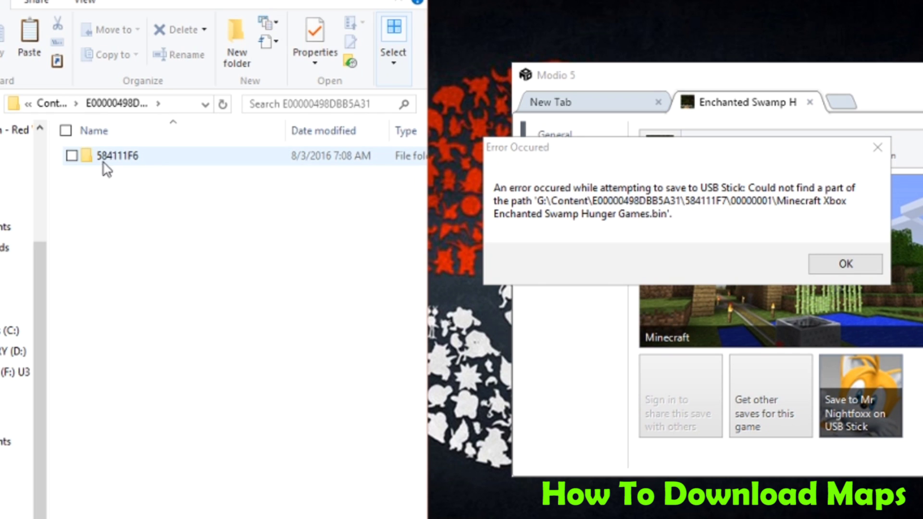
{"action": "left_click", "coordinate": [139, 163]}
{"action": "key", "text": "F2"}
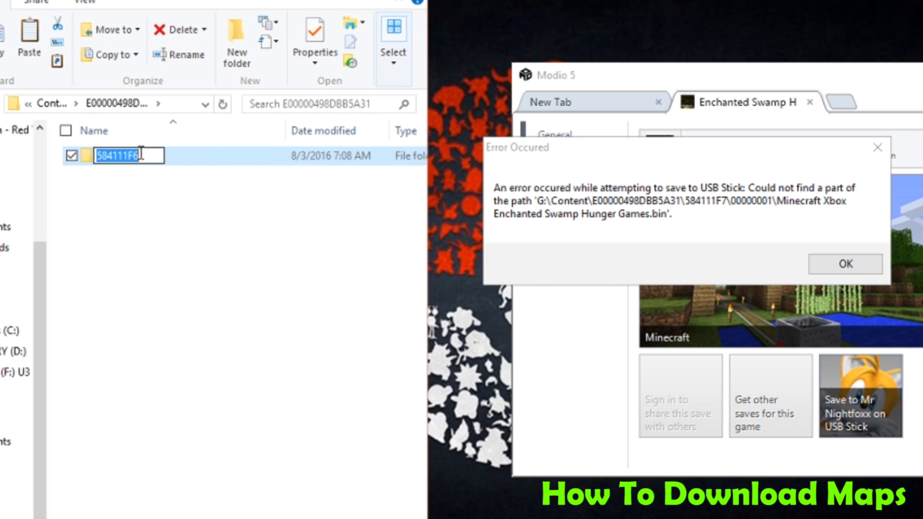
{"action": "key", "text": "End"}
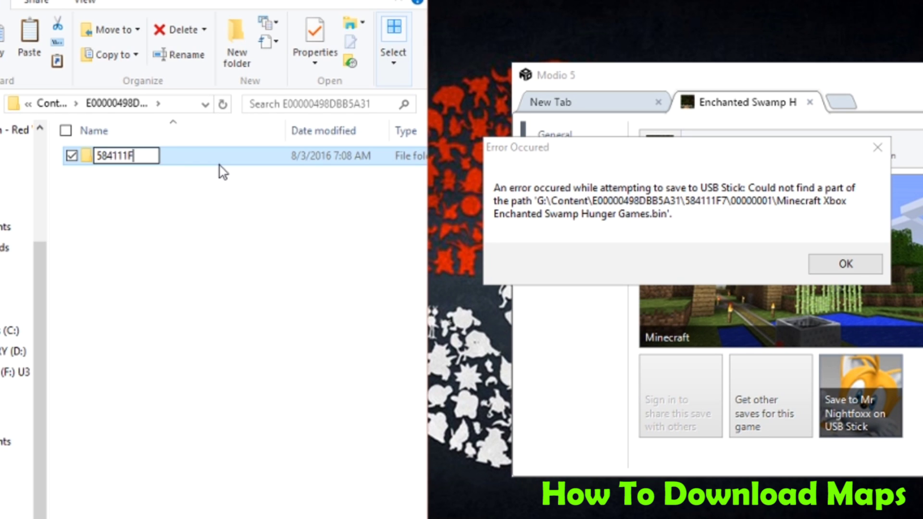
{"action": "type", "text": "7"}
{"action": "left_click", "coordinate": [120, 204]}
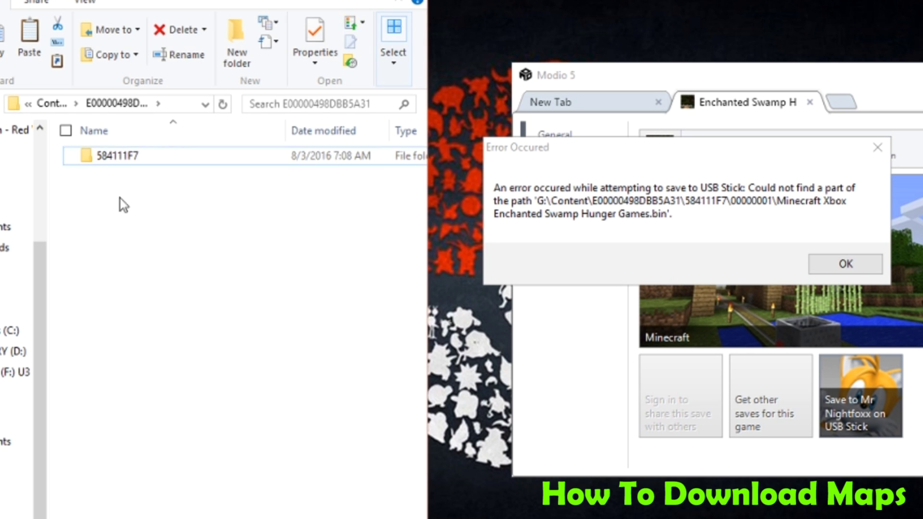
{"action": "left_click", "coordinate": [134, 165]}
{"action": "double_click", "coordinate": [133, 166]}
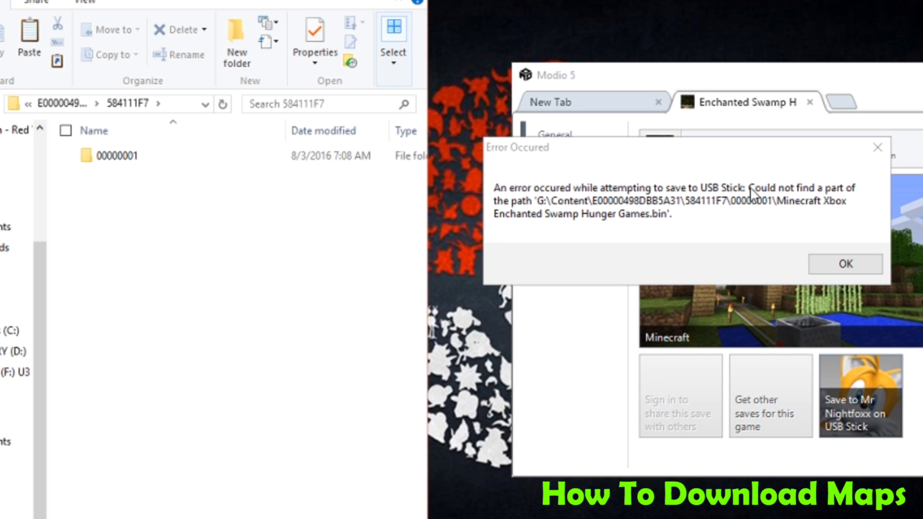
Dismiss the path error and save the Enchanted Swamp HG map to the USB stick again.
{"action": "left_click", "coordinate": [823, 267]}
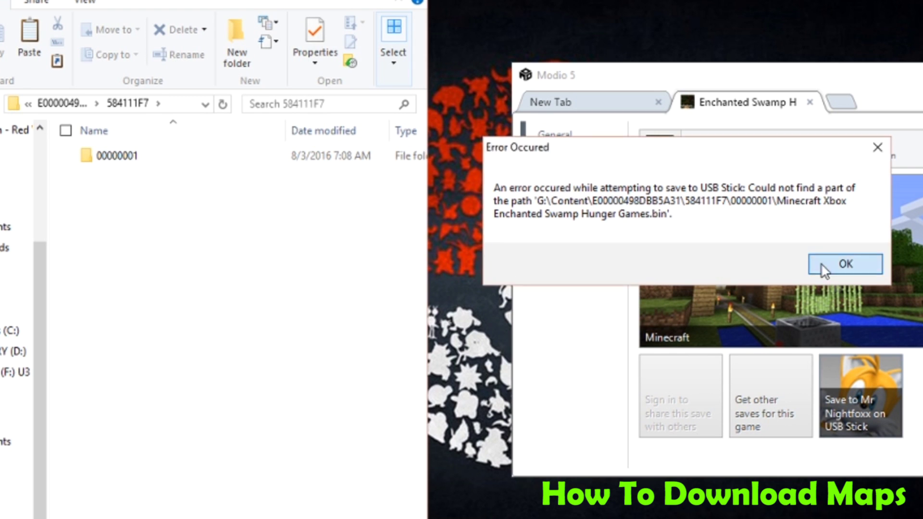
{"action": "left_click", "coordinate": [823, 268]}
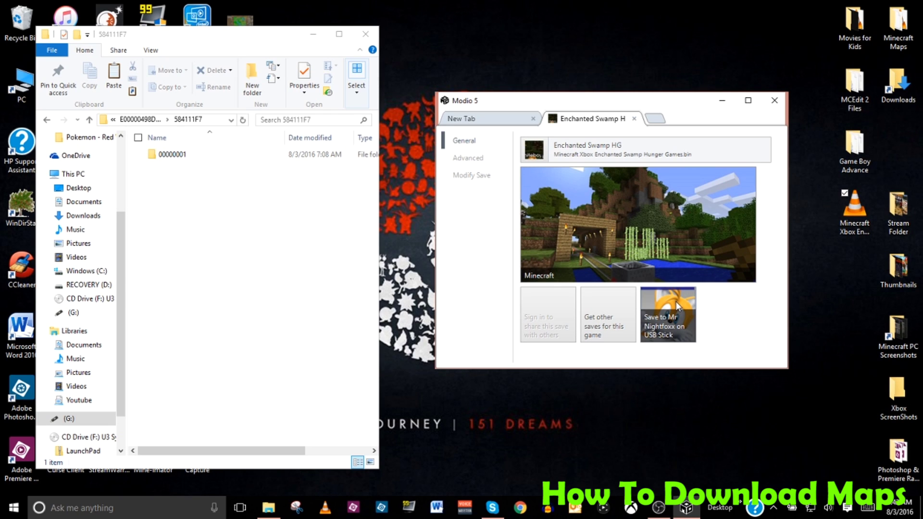
{"action": "left_click", "coordinate": [676, 302]}
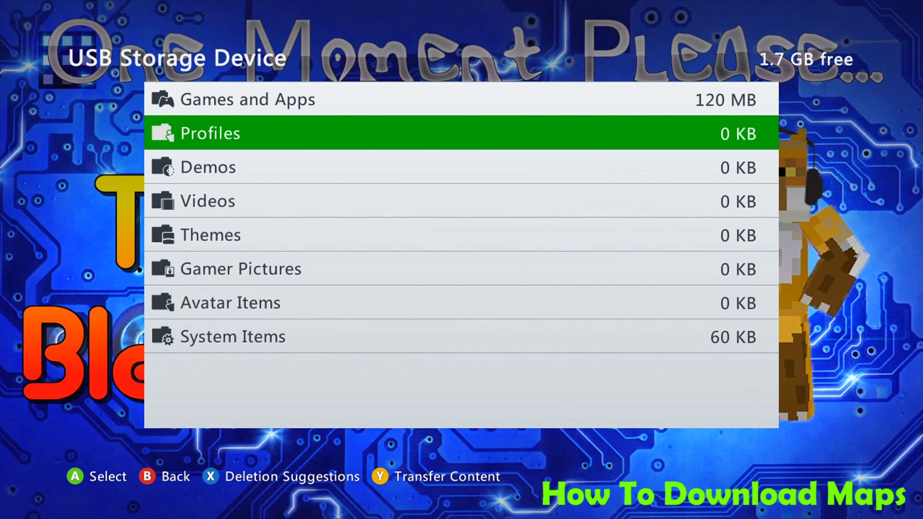
Check the hard drive's contents and back out to the storage device list.
{"action": "key", "text": "Escape"}
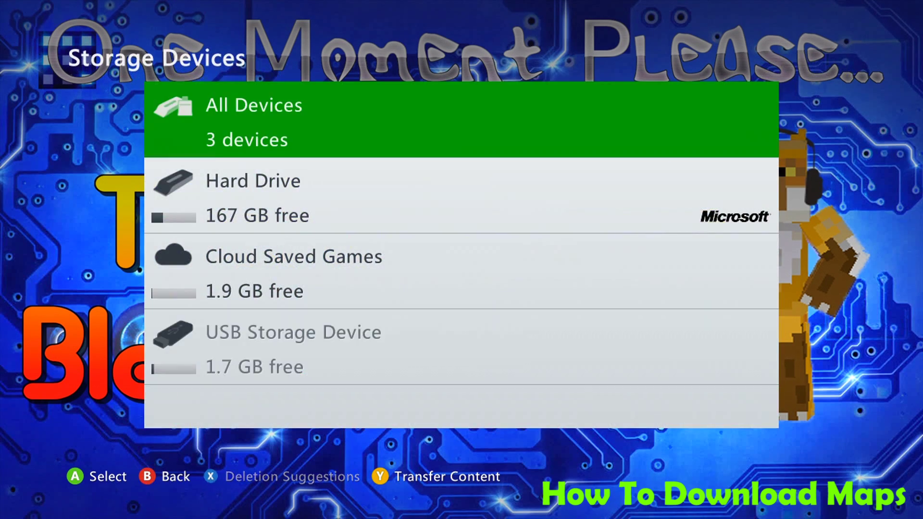
{"action": "key", "text": "Down"}
{"action": "key", "text": "Down"}
{"action": "key", "text": "Return"}
{"action": "key", "text": "Return"}
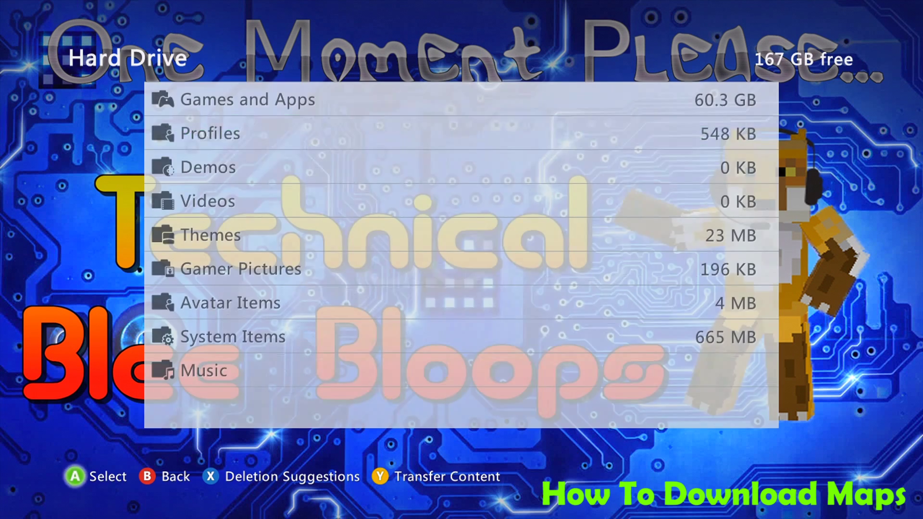
{"action": "key", "text": "Down"}
{"action": "key", "text": "Escape"}
{"action": "key", "text": "Escape"}
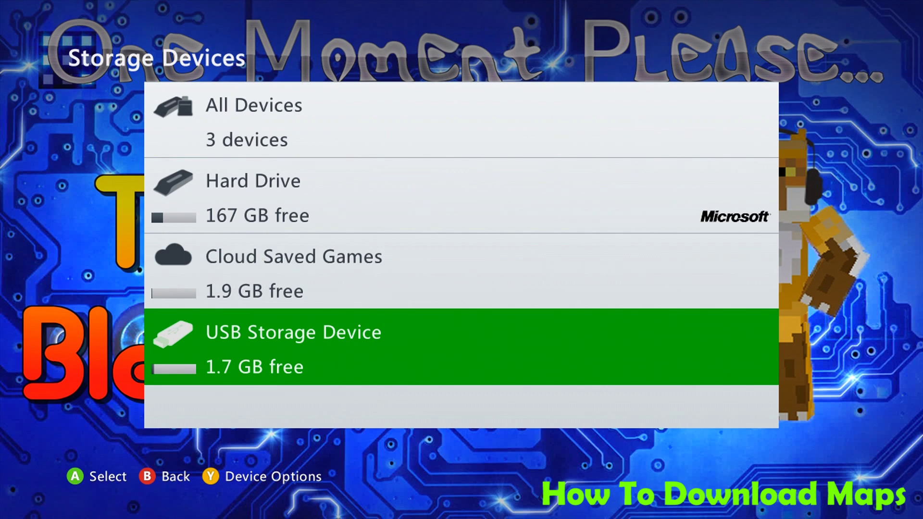
Open the USB's Minecraft content, start copying the Skywars save, then cancel back to the saved-items list.
{"action": "key", "text": "Return"}
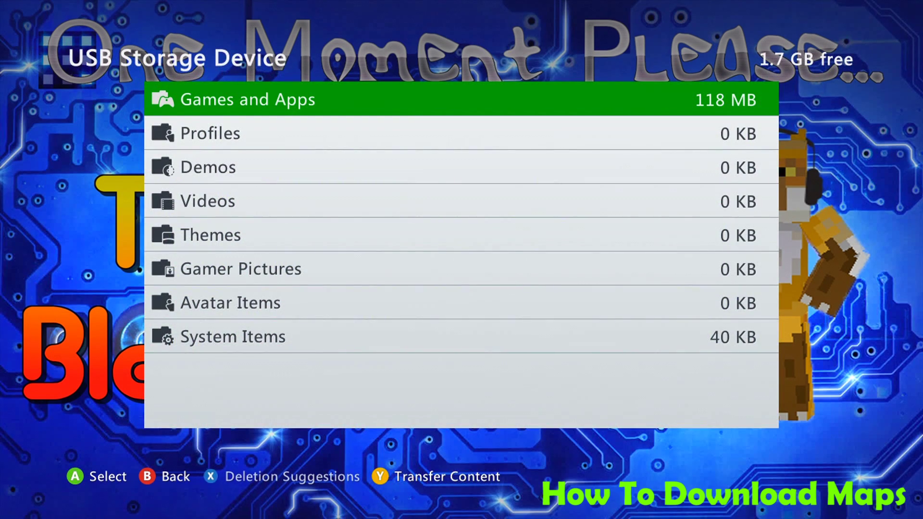
{"action": "key", "text": "Return"}
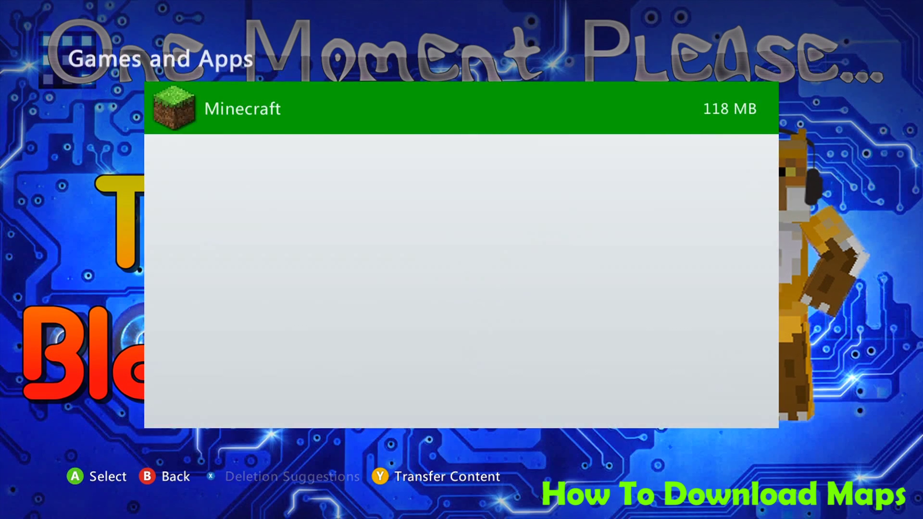
{"action": "key", "text": "Return"}
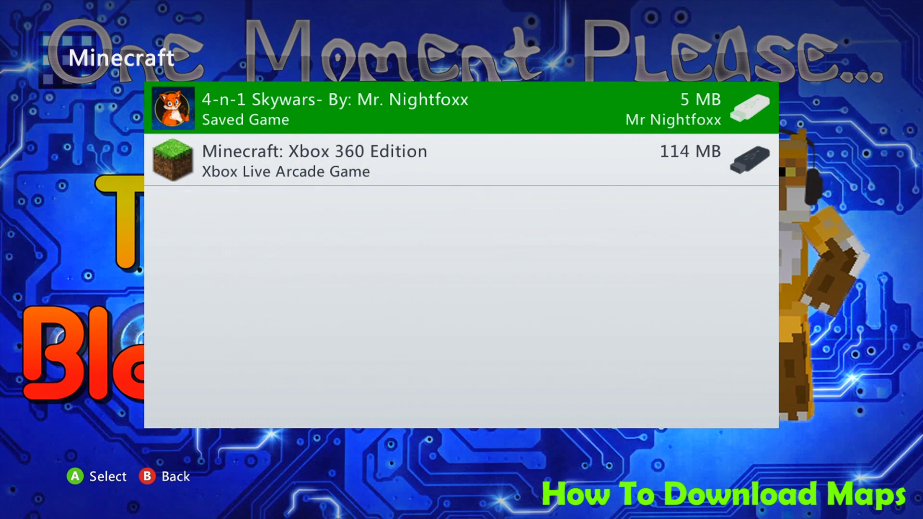
{"action": "key", "text": "Return"}
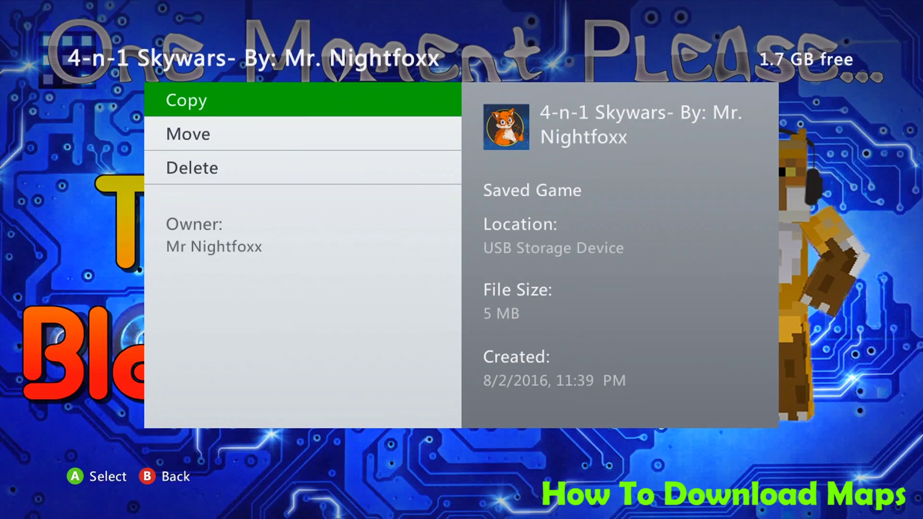
{"action": "key", "text": "Return"}
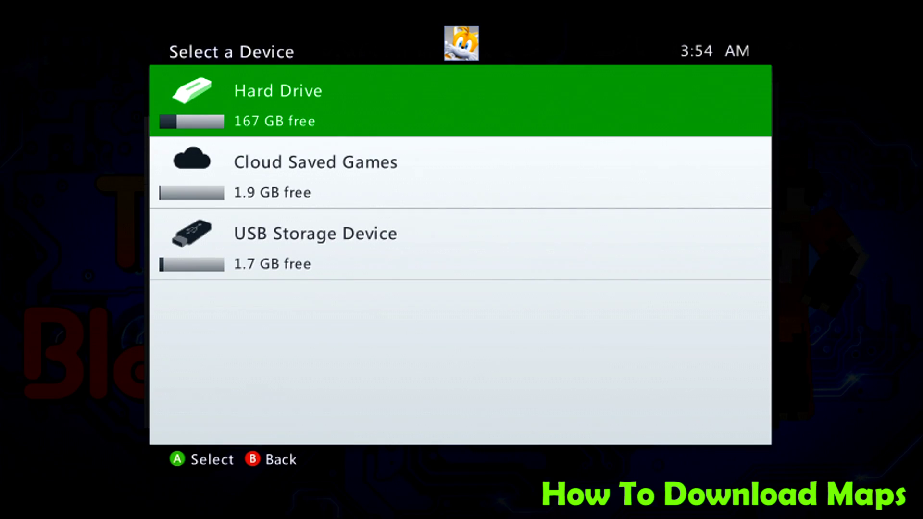
{"action": "key", "text": "Escape"}
{"action": "key", "text": "Escape"}
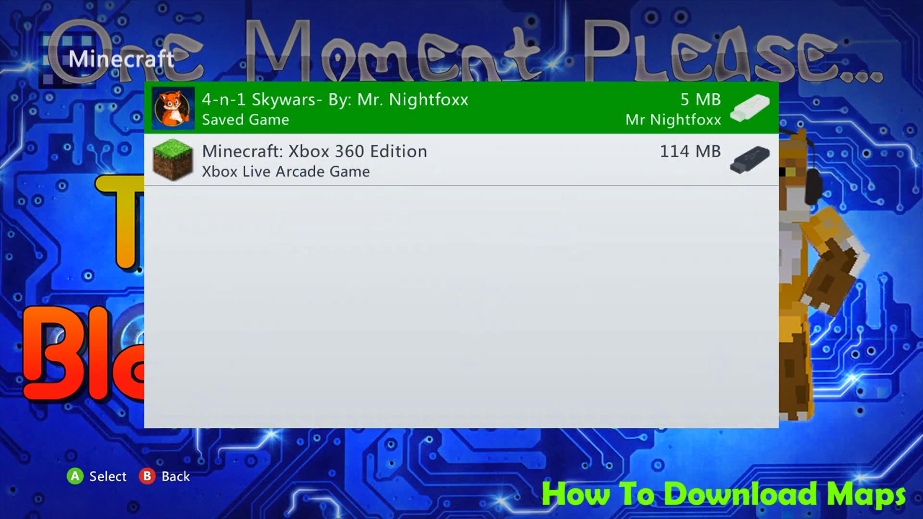
{"action": "key", "text": "Escape"}
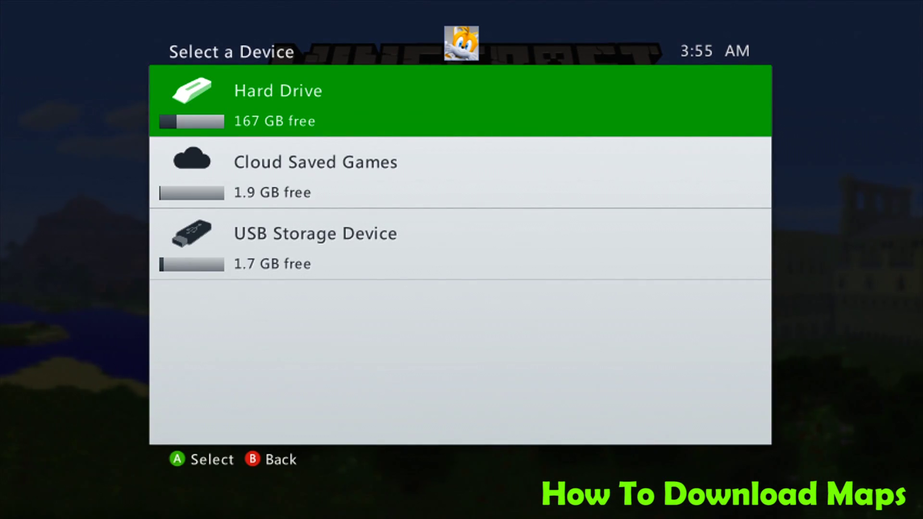
Load the 4-n-1 Skywars world from the USB storage device in Minecraft.
{"action": "key", "text": "Down"}
{"action": "key", "text": "Down"}
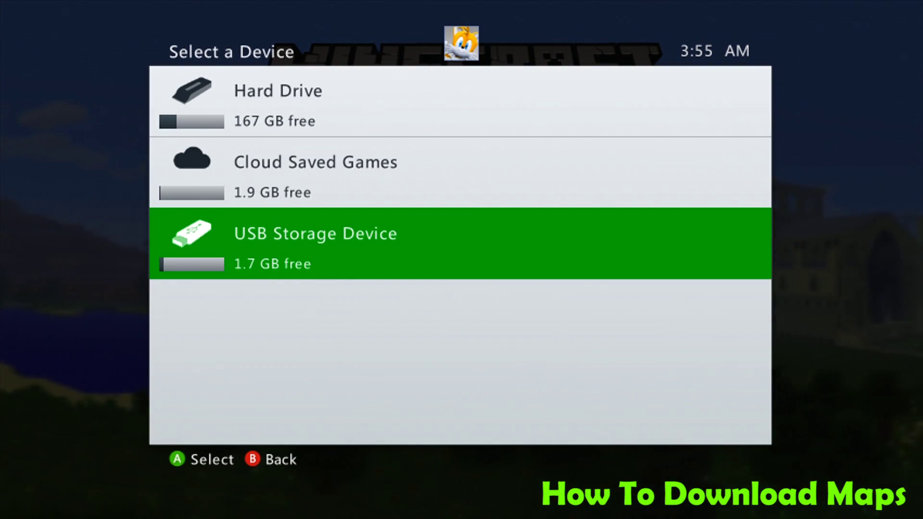
{"action": "key", "text": "Up"}
{"action": "key", "text": "Up"}
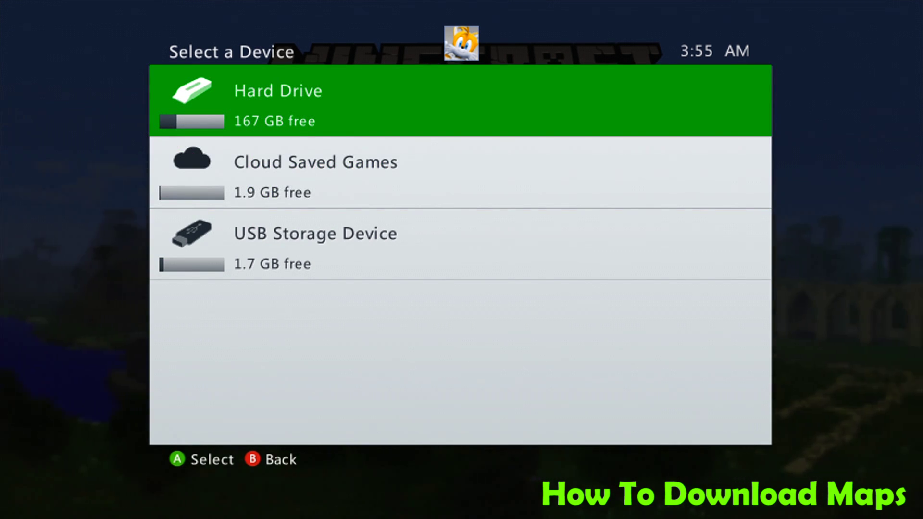
{"action": "key", "text": "Down"}
{"action": "key", "text": "Down"}
{"action": "key", "text": "Return"}
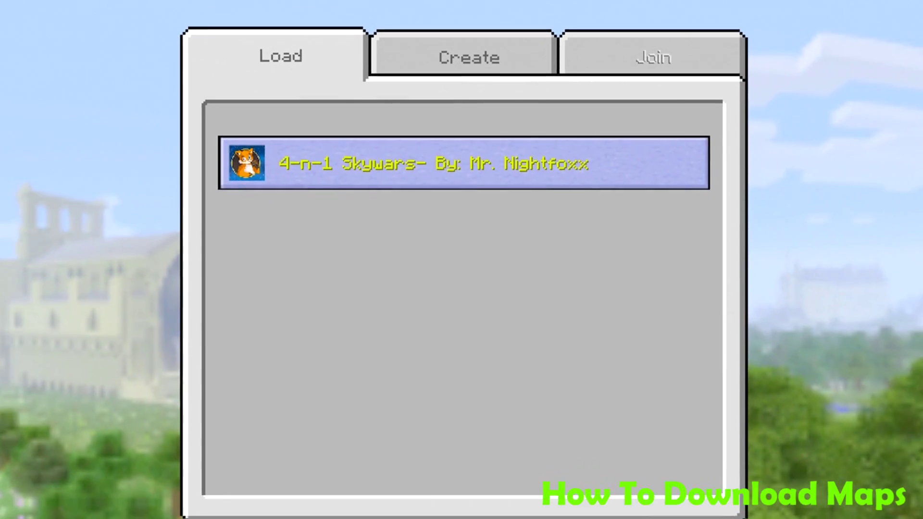
{"action": "key", "text": "Return"}
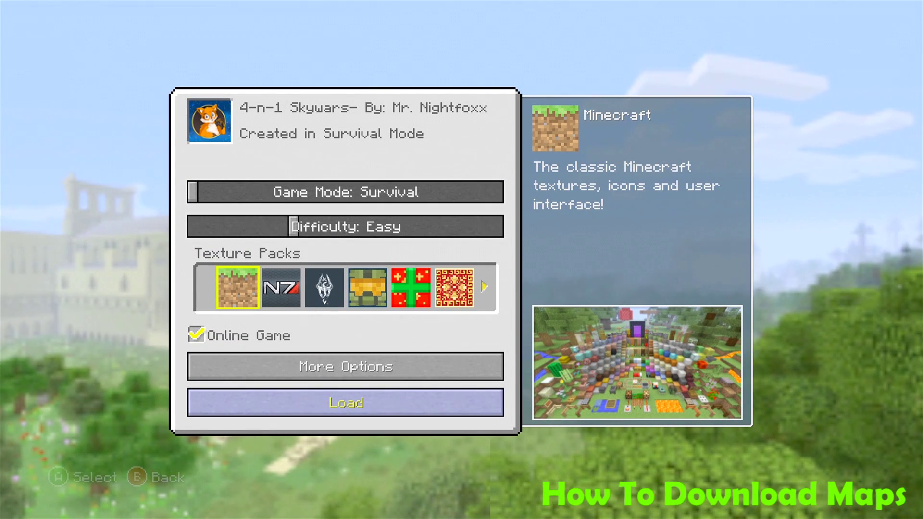
{"action": "key", "text": "Return"}
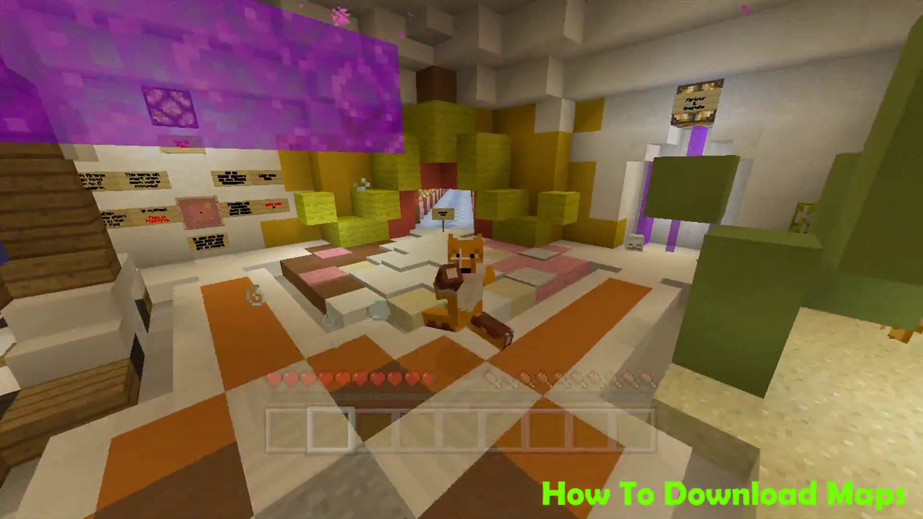
Explore the Skywars lobby and its credits wall, then go to the dashboard's settings channel.
{"action": "key", "text": "F5"}
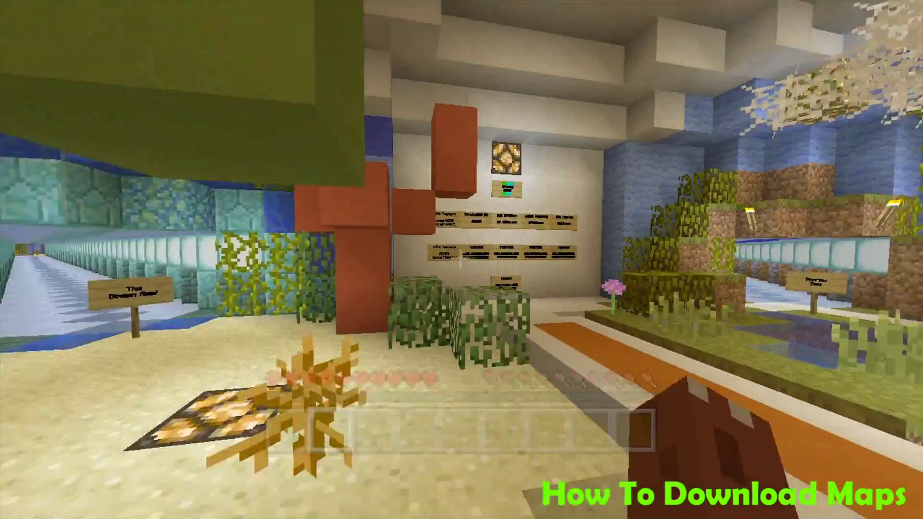
{"action": "key", "text": "w"}
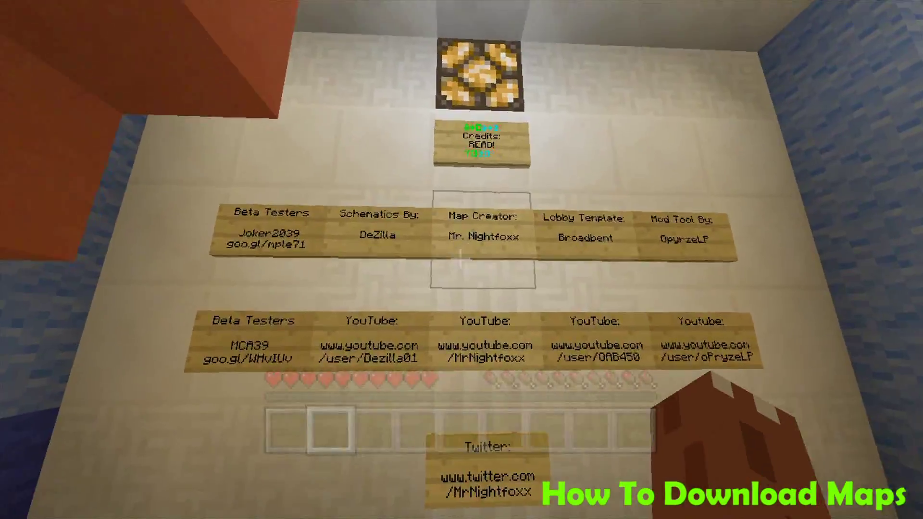
{"action": "key", "text": "s"}
{"action": "key", "text": "q"}
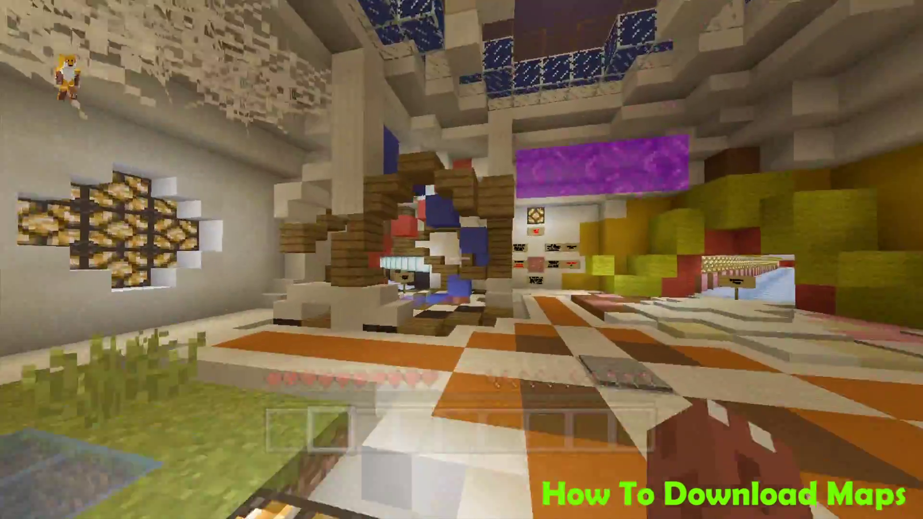
{"action": "key", "text": "w"}
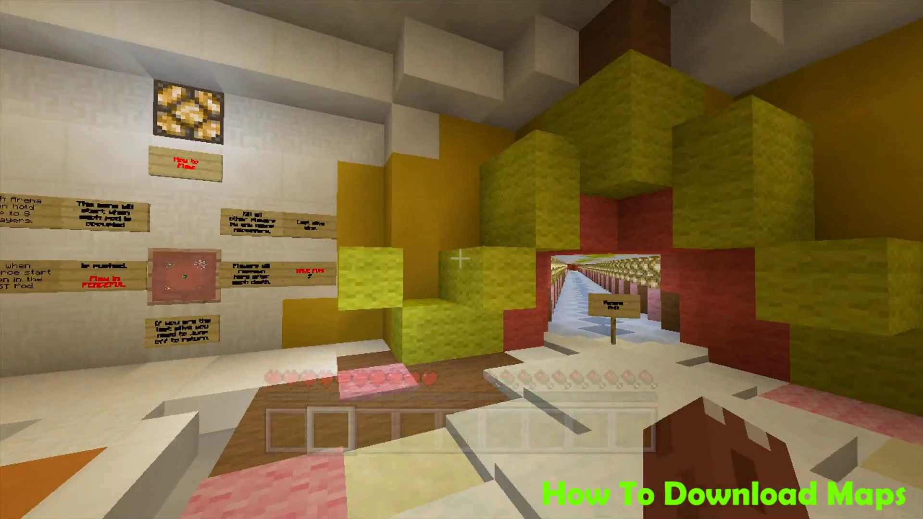
{"action": "key", "text": "w"}
{"action": "key", "text": "w"}
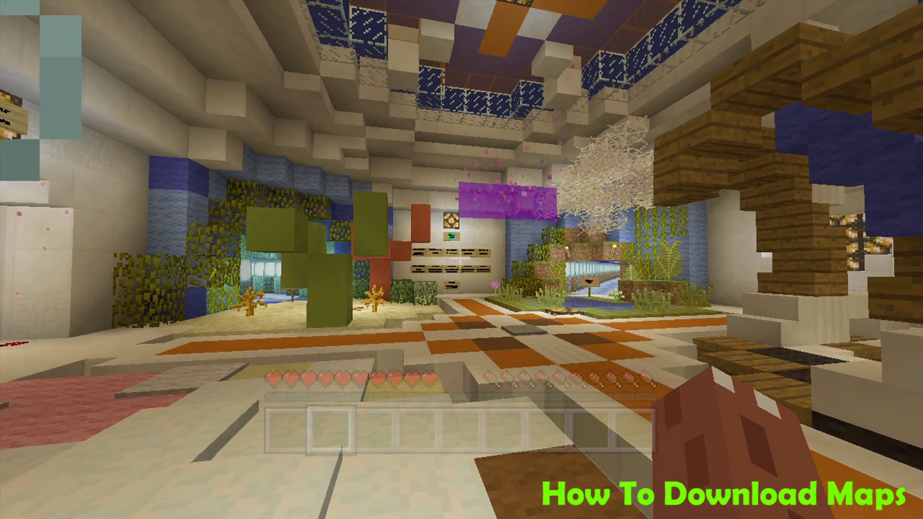
{"action": "key", "text": "F5"}
{"action": "key", "text": "F5"}
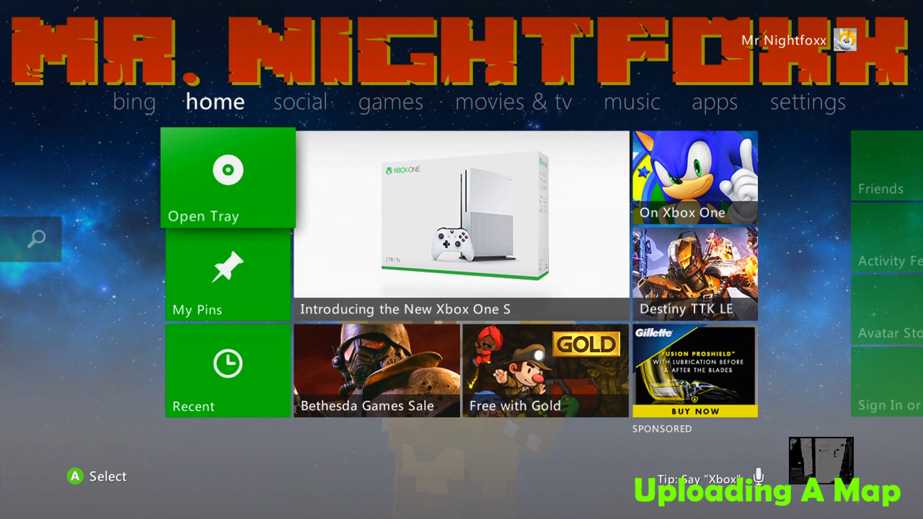
{"action": "key", "text": "Right"}
{"action": "key", "text": "Right"}
{"action": "key", "text": "Right"}
{"action": "key", "text": "Right"}
{"action": "key", "text": "Right"}
{"action": "key", "text": "Right"}
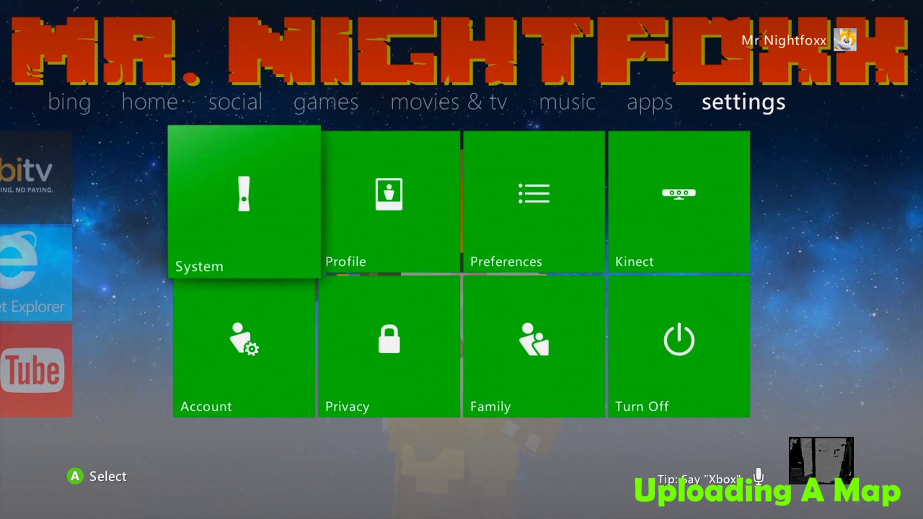
Navigate System > Storage to the hard drive's Games and Apps list.
{"action": "key", "text": "Return"}
{"action": "key", "text": "Down"}
{"action": "key", "text": "Down"}
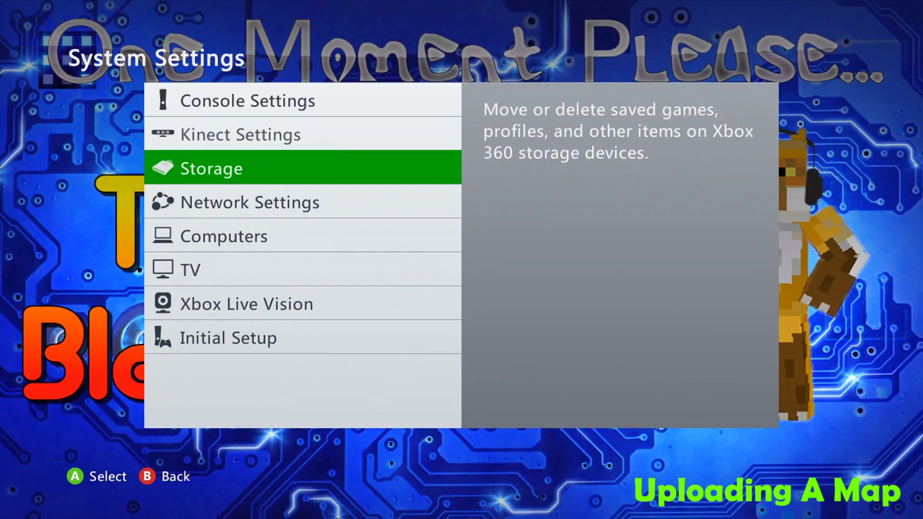
{"action": "key", "text": "Return"}
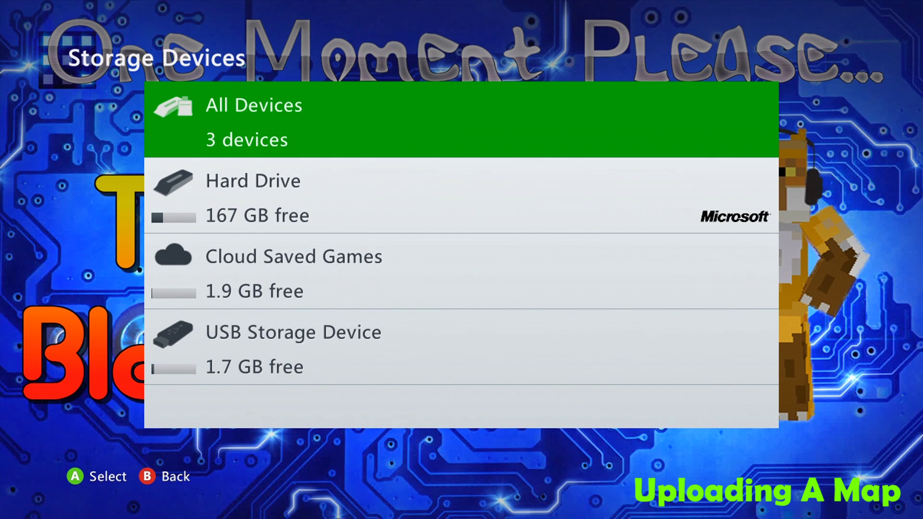
{"action": "key", "text": "Down"}
{"action": "key", "text": "Return"}
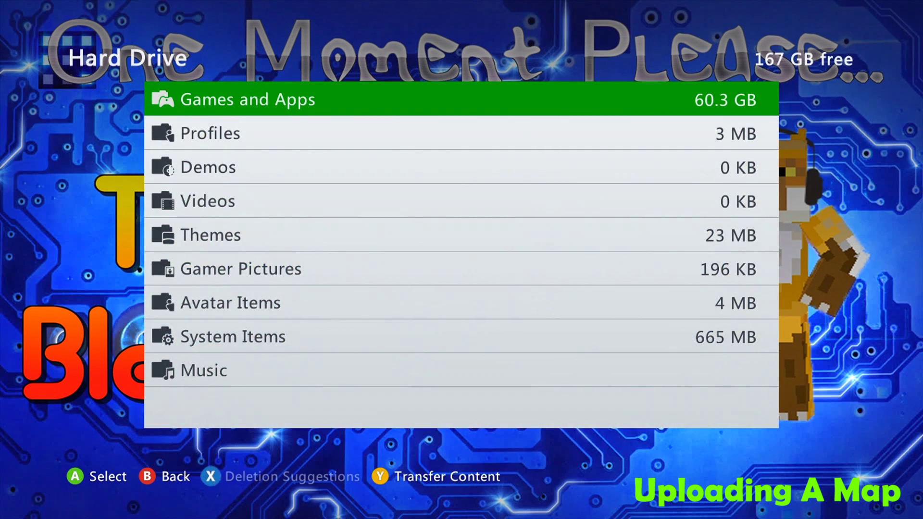
{"action": "key", "text": "Return"}
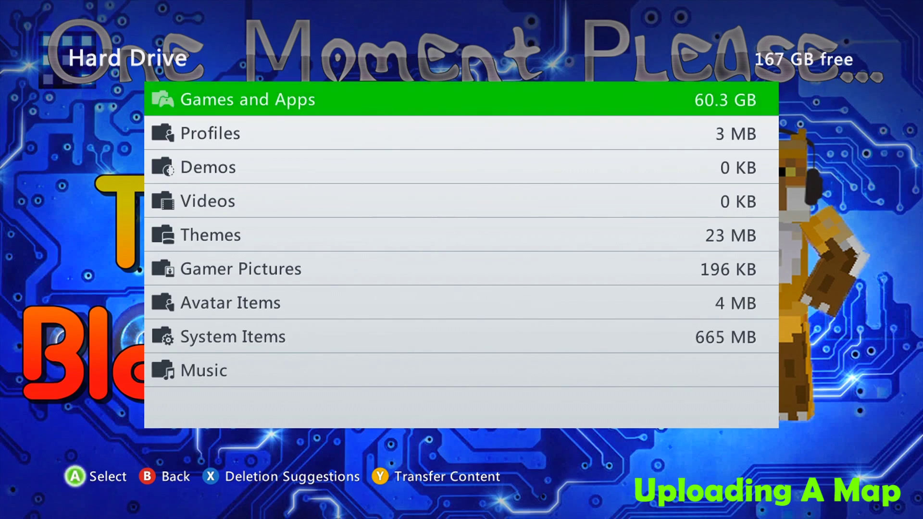
Select the Building Game save in Minecraft's content and step through its copy actions.
{"action": "key", "text": "Down"}
{"action": "key", "text": "Down"}
{"action": "key", "text": "Down"}
{"action": "key", "text": "Down"}
{"action": "key", "text": "Down"}
{"action": "key", "text": "Down"}
{"action": "key", "text": "Down"}
{"action": "key", "text": "Down"}
{"action": "key", "text": "Down"}
{"action": "key", "text": "Down"}
{"action": "key", "text": "Down"}
{"action": "key", "text": "Down"}
{"action": "key", "text": "Down"}
{"action": "key", "text": "Down"}
{"action": "key", "text": "Down"}
{"action": "key", "text": "Down"}
{"action": "key", "text": "Down"}
{"action": "key", "text": "Down"}
{"action": "key", "text": "Down"}
{"action": "key", "text": "Down"}
{"action": "key", "text": "Down"}
{"action": "key", "text": "Down"}
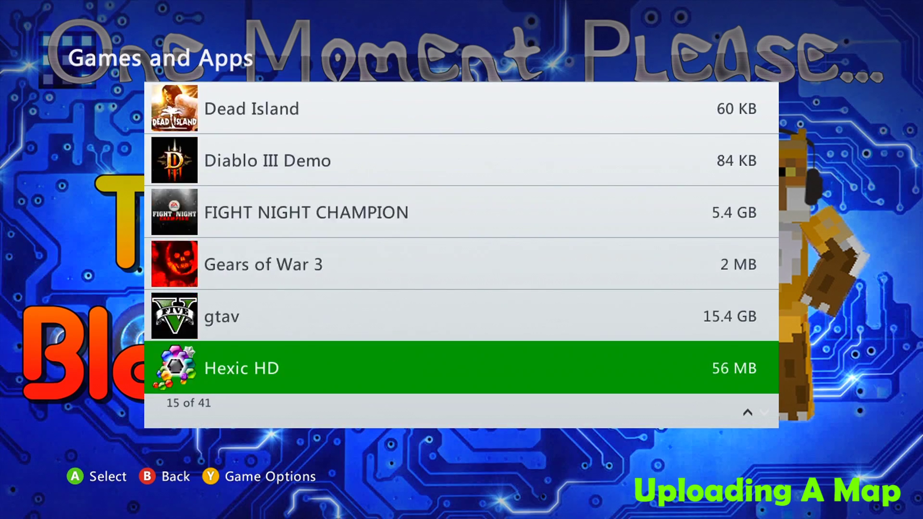
{"action": "key", "text": "Return"}
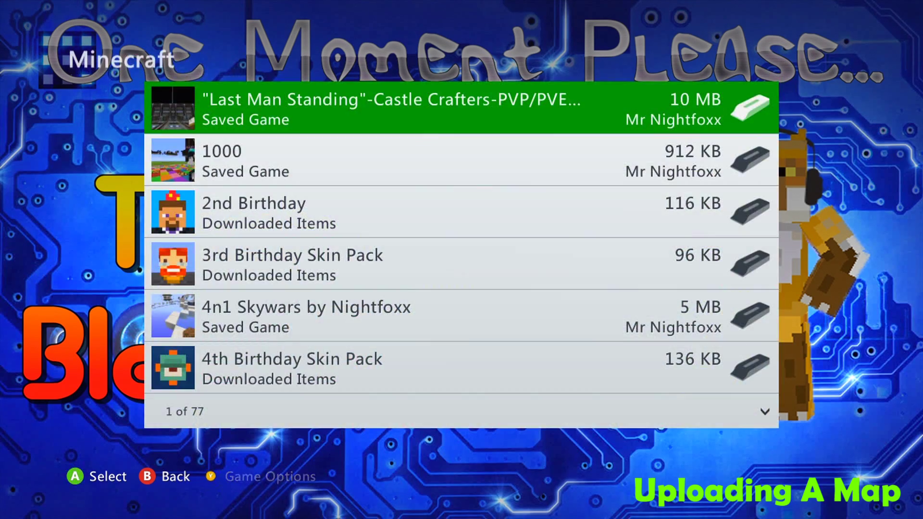
{"action": "key", "text": "Down"}
{"action": "key", "text": "Down"}
{"action": "key", "text": "Down"}
{"action": "key", "text": "Down"}
{"action": "key", "text": "Down"}
{"action": "key", "text": "Down"}
{"action": "key", "text": "Down"}
{"action": "key", "text": "Down"}
{"action": "key", "text": "Down"}
{"action": "key", "text": "Down"}
{"action": "key", "text": "Down"}
{"action": "key", "text": "Down"}
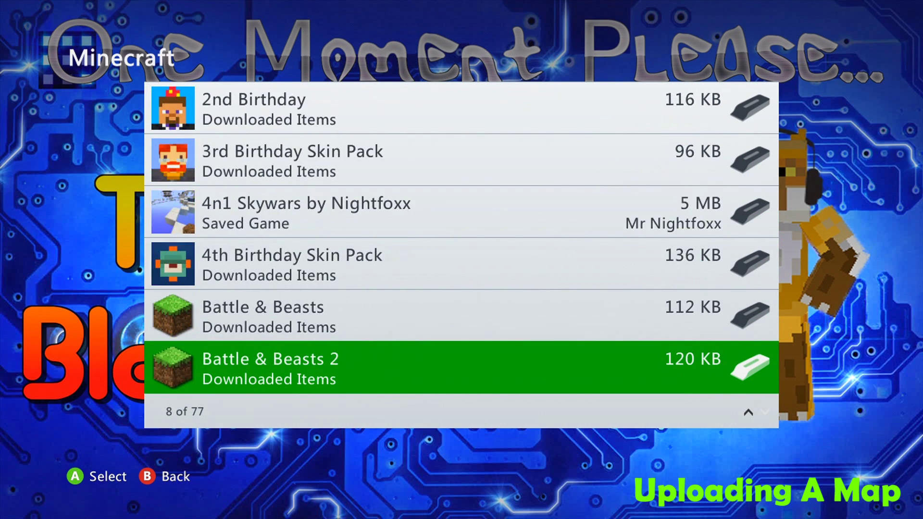
{"action": "key", "text": "Down"}
{"action": "key", "text": "Down"}
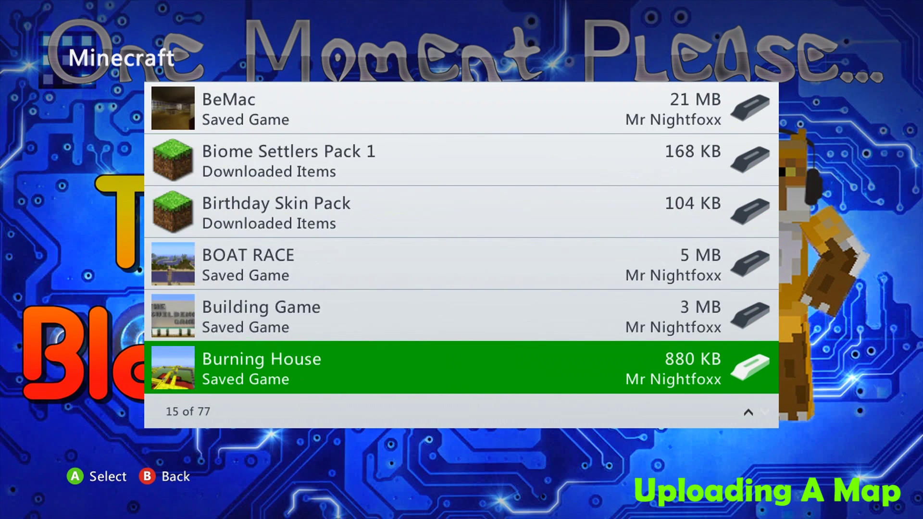
{"action": "key", "text": "Up"}
{"action": "key", "text": "Return"}
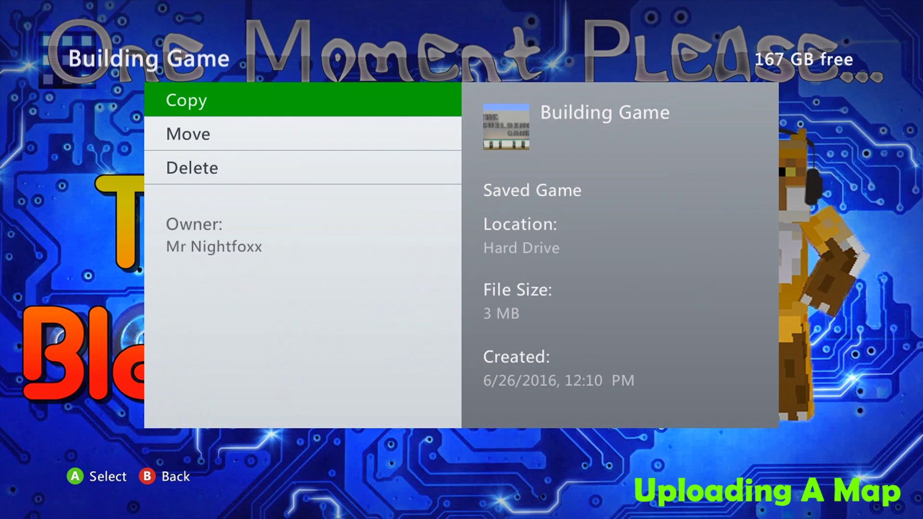
{"action": "key", "text": "Down"}
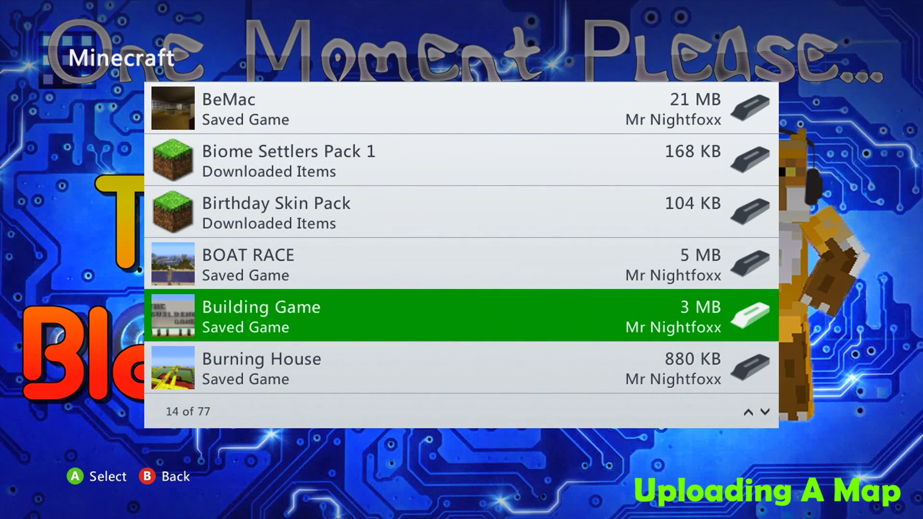
Back out on the Xbox and open the Building Game save from the USB stick's Minecraft saves in Modio.
{"action": "key", "text": "Escape"}
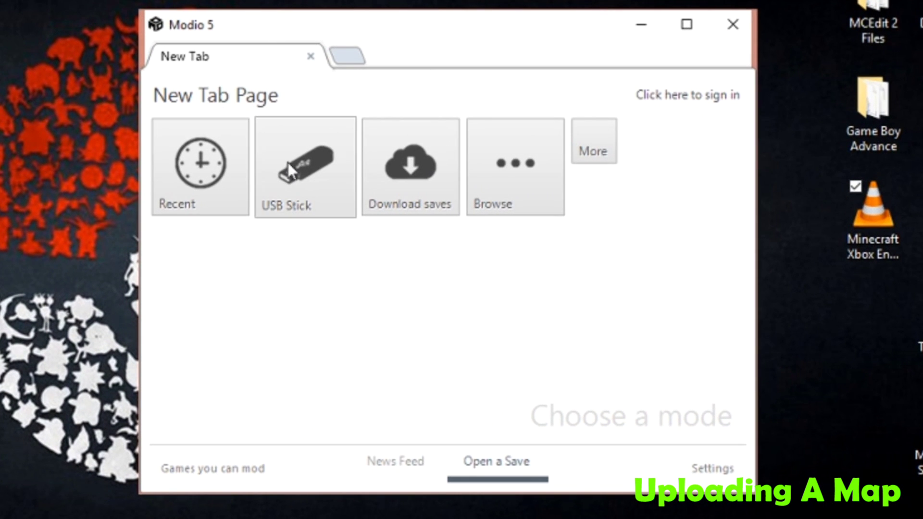
{"action": "left_click", "coordinate": [311, 160]}
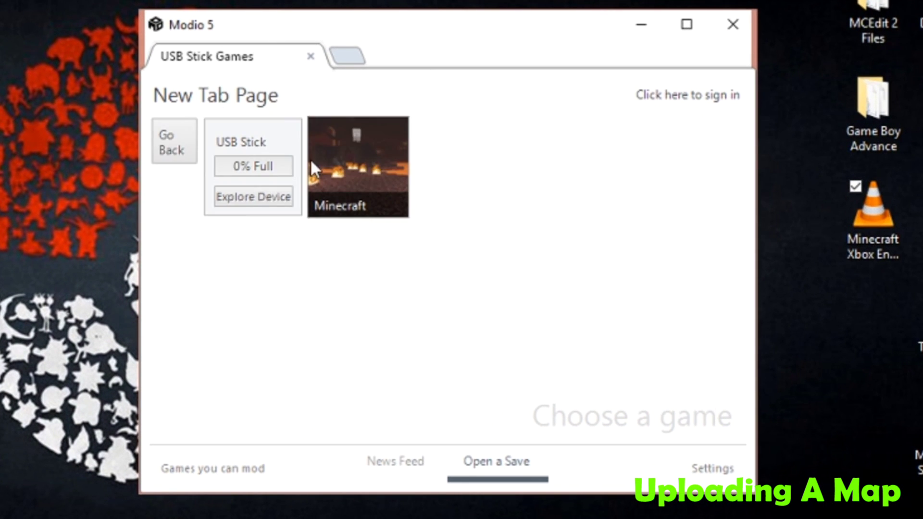
{"action": "left_click", "coordinate": [356, 140]}
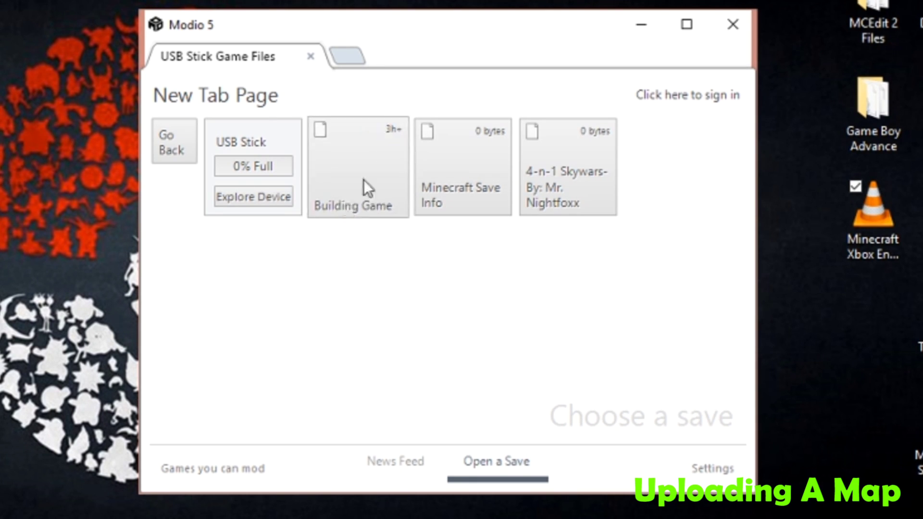
{"action": "left_click", "coordinate": [336, 185]}
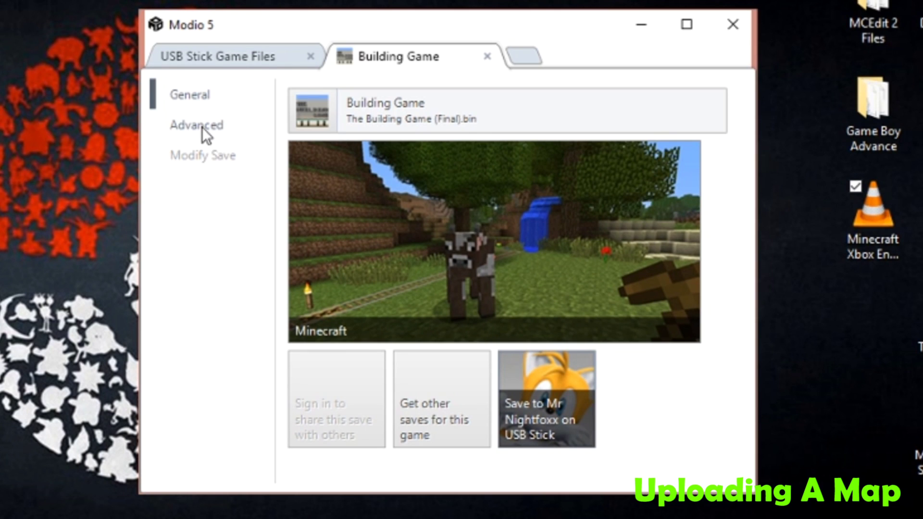
Reveal the Building Game save's file from the Advanced page and drag it toward the desktop.
{"action": "left_click", "coordinate": [202, 127]}
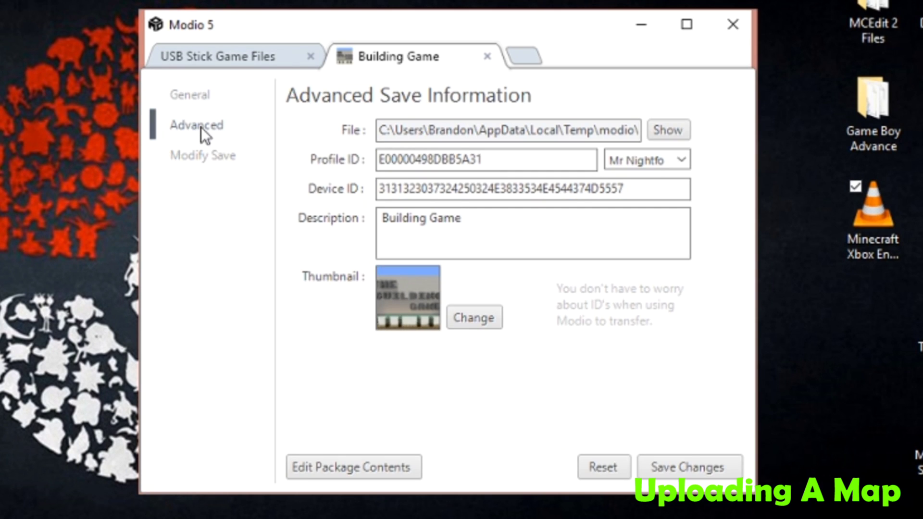
{"action": "left_click", "coordinate": [669, 126]}
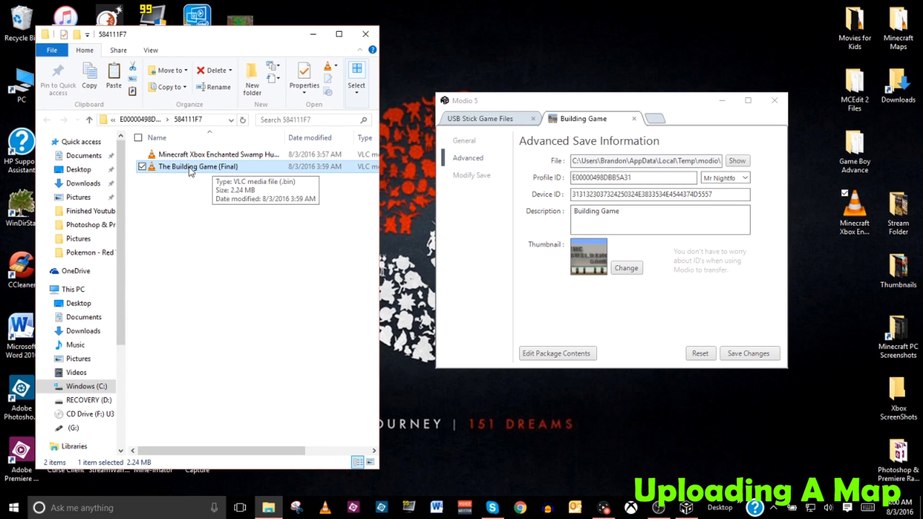
{"action": "left_click_drag", "start_coordinate": [191, 171], "coordinate": [548, 29]}
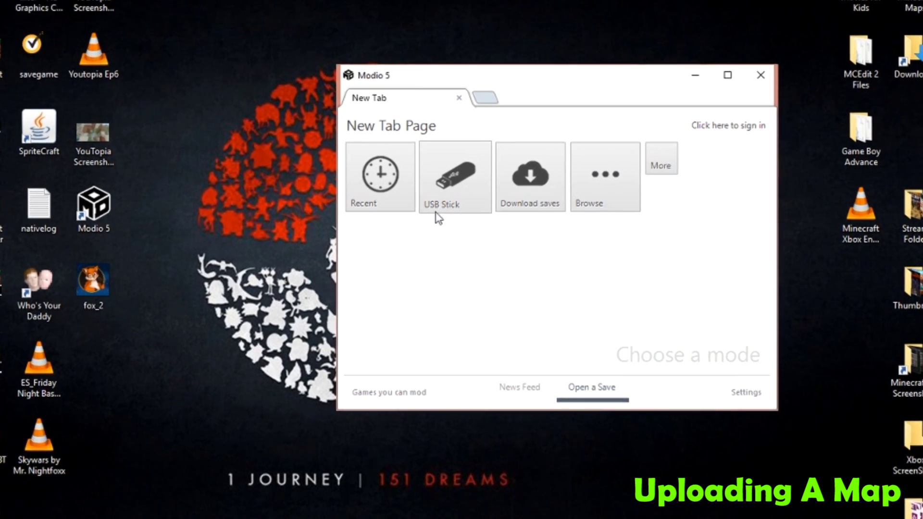
Browse the USB stick to Content > profile > Minecraft > Gamesaves and drag The Building Game {Final}.bin onto the desktop.
{"action": "left_click", "coordinate": [316, 201]}
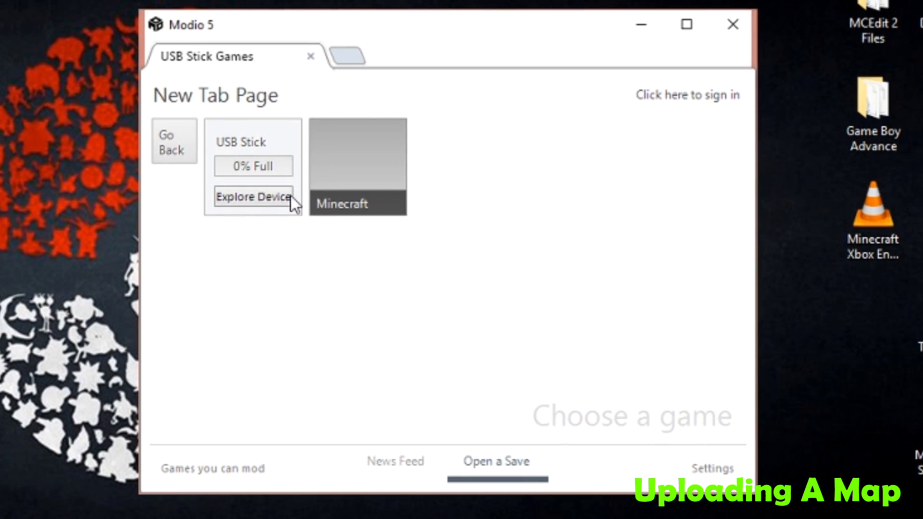
{"action": "left_click", "coordinate": [238, 200]}
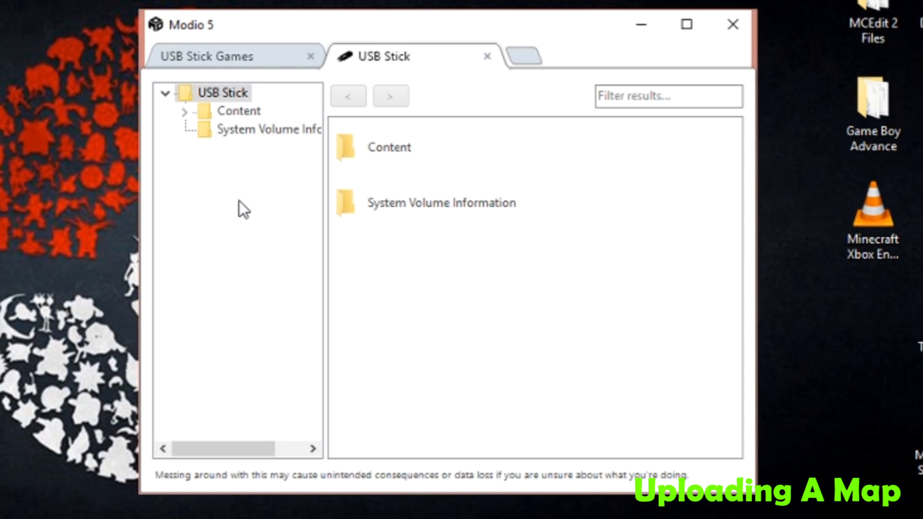
{"action": "left_click", "coordinate": [223, 113]}
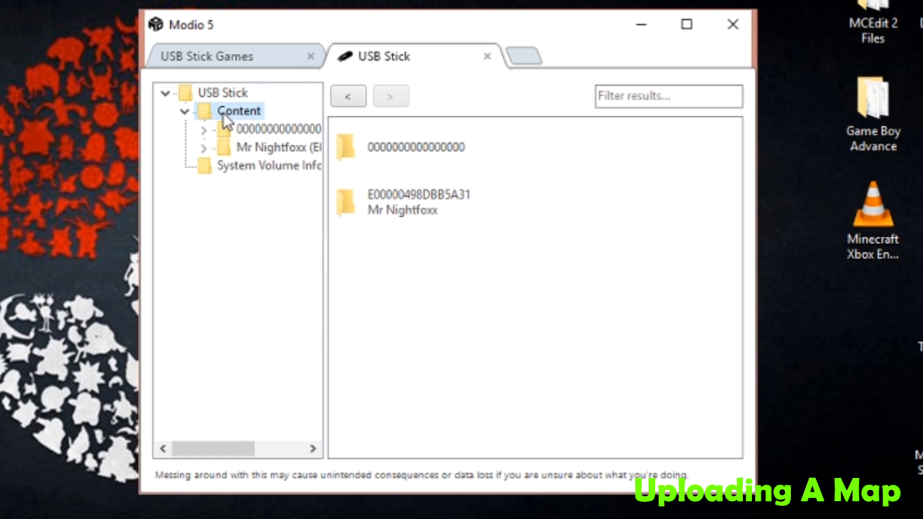
{"action": "double_click", "coordinate": [385, 202]}
{"action": "left_click", "coordinate": [384, 149]}
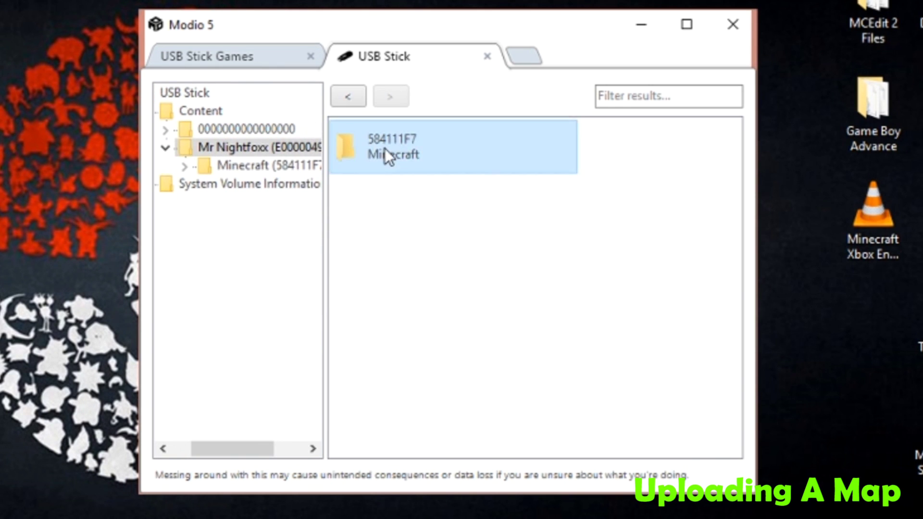
{"action": "double_click", "coordinate": [385, 148]}
{"action": "double_click", "coordinate": [391, 159]}
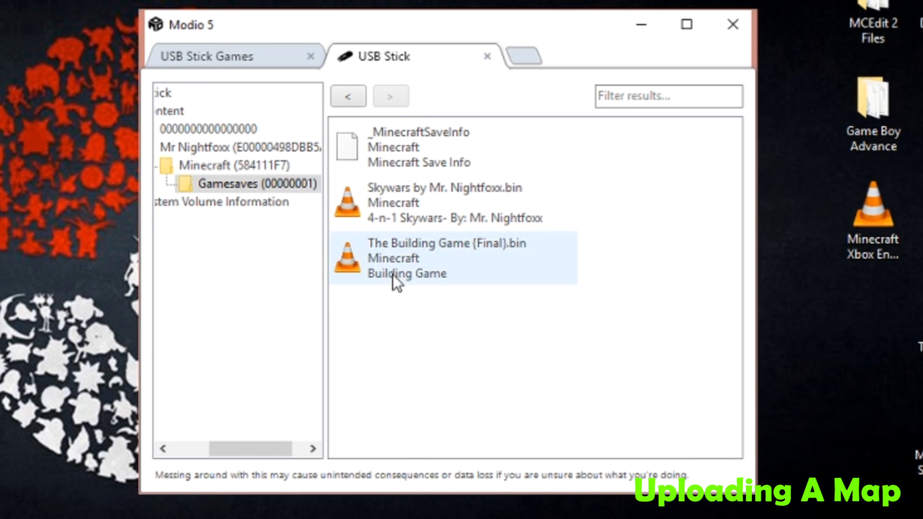
{"action": "left_click_drag", "start_coordinate": [400, 245], "coordinate": [3, 193]}
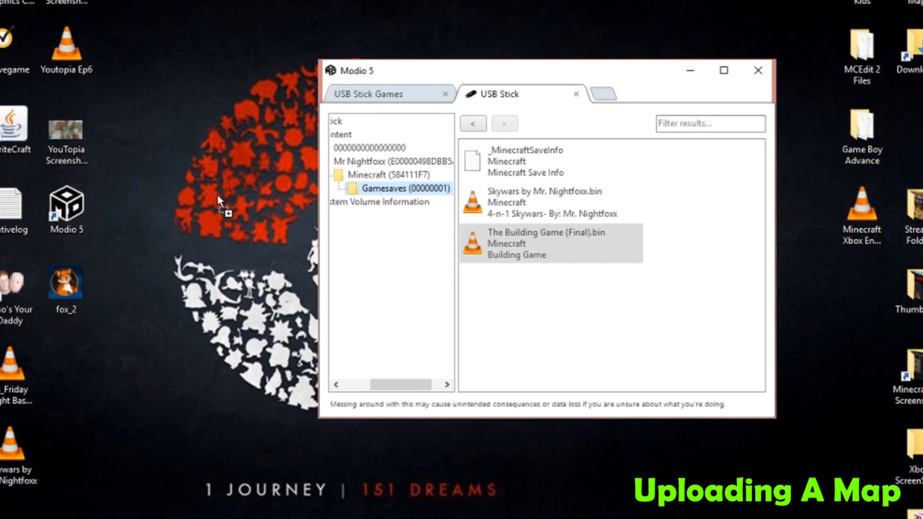
{"action": "left_click_drag", "start_coordinate": [217, 196], "coordinate": [71, 369]}
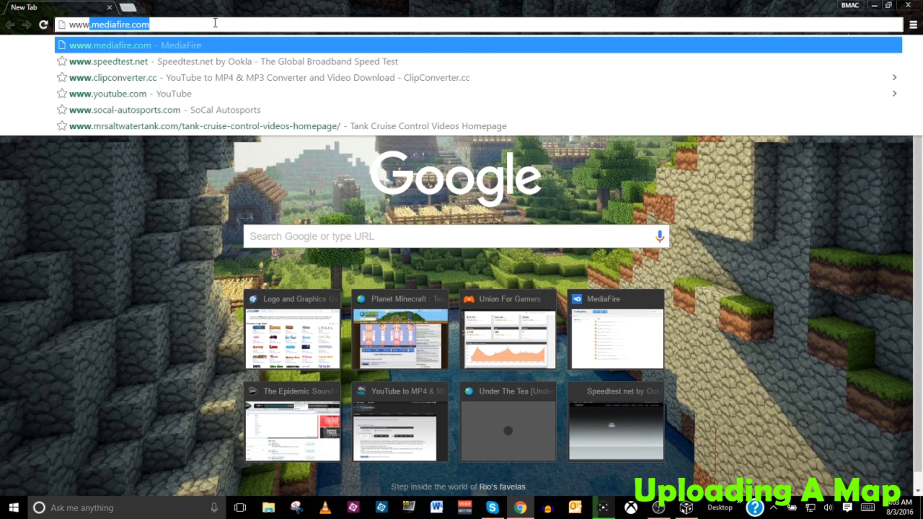
Go to mediafire.com and, via Sign Up and the Basic plan, reach the 'Log in here' page.
{"action": "type", "text": "med"}
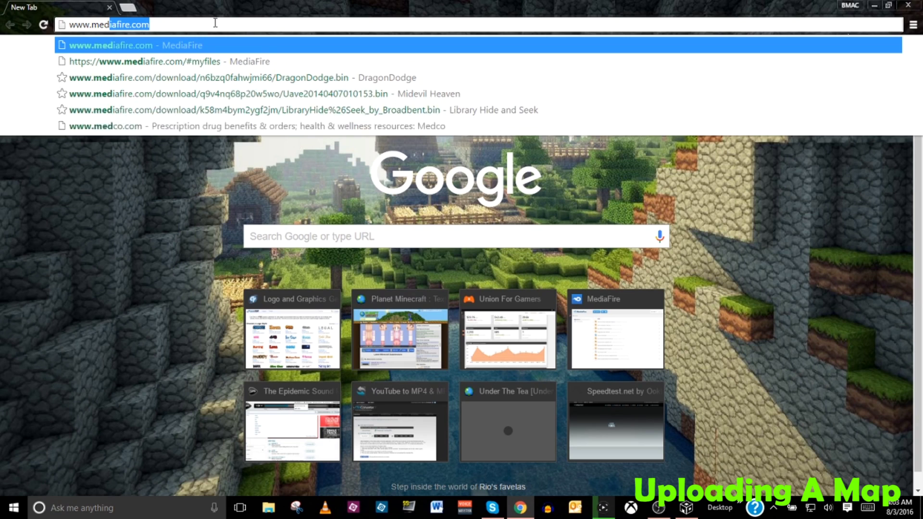
{"action": "key", "text": "Return"}
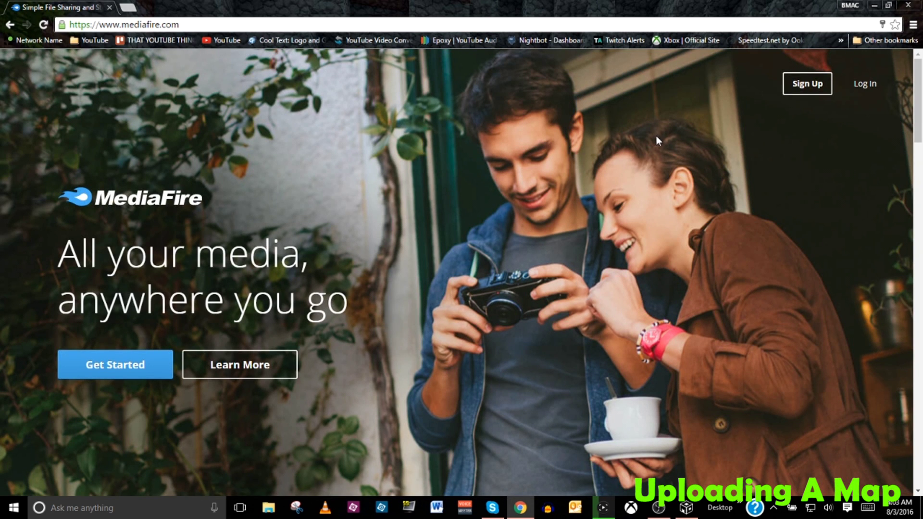
{"action": "left_click", "coordinate": [818, 90]}
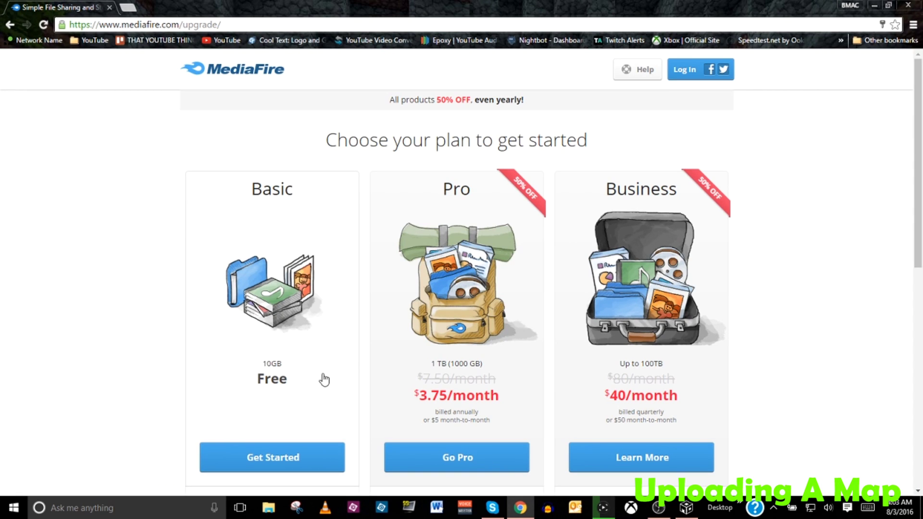
{"action": "left_click", "coordinate": [264, 457]}
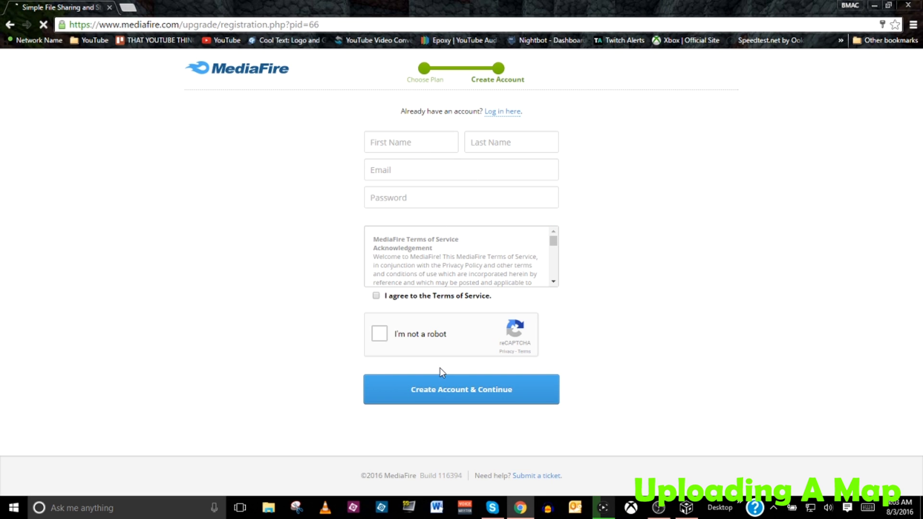
{"action": "left_click", "coordinate": [498, 111]}
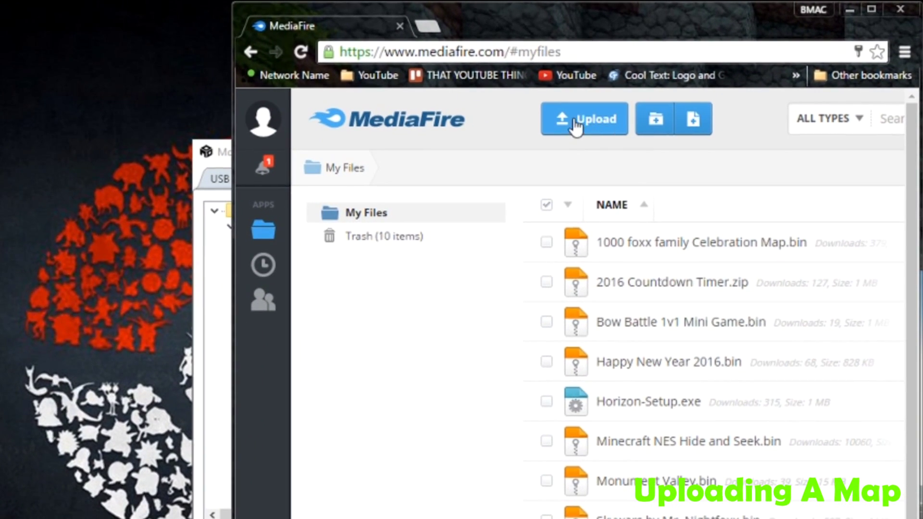
Open MediaFire's upload-from-computer box and look for The Building Game (Final) save on the Desktop.
{"action": "left_click", "coordinate": [577, 126]}
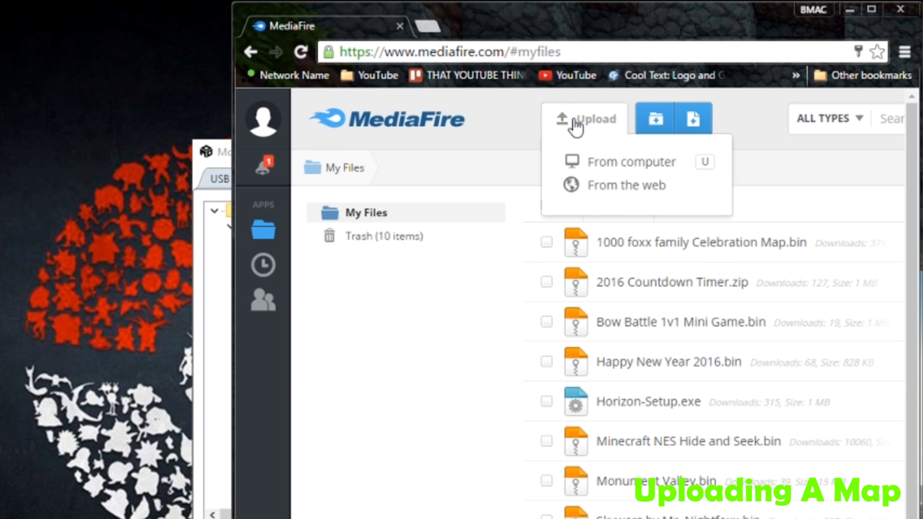
{"action": "left_click", "coordinate": [589, 168]}
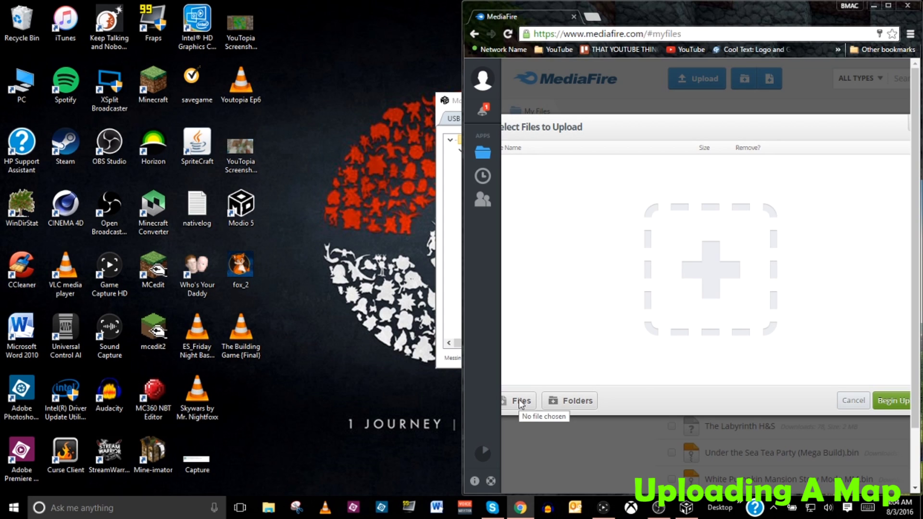
{"action": "left_click", "coordinate": [520, 402]}
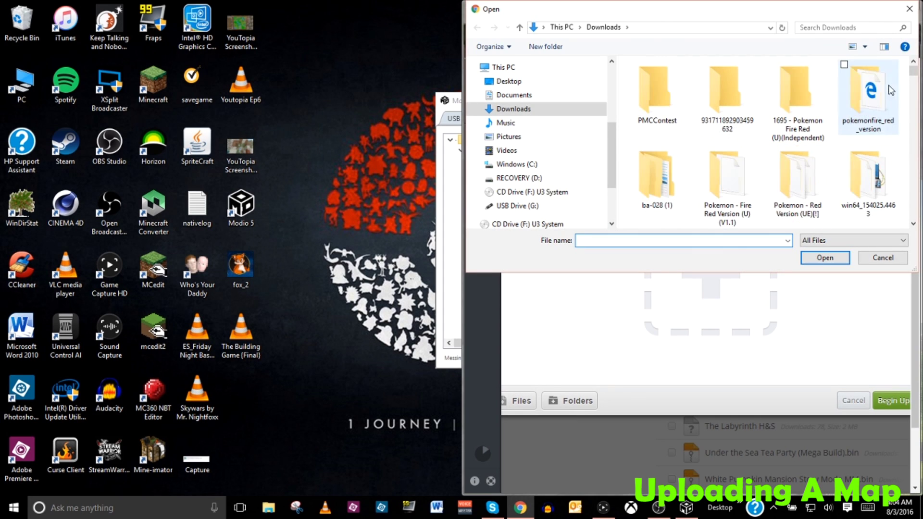
{"action": "scroll", "coordinate": [769, 145], "scroll_direction": "down", "scroll_amount": 2}
{"action": "left_click", "coordinate": [509, 81]}
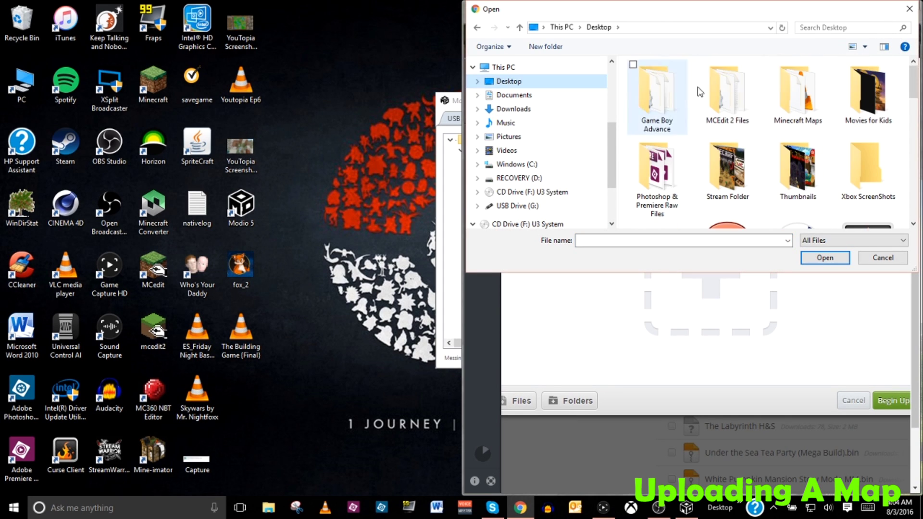
{"action": "left_click_drag", "start_coordinate": [913, 84], "coordinate": [913, 189]}
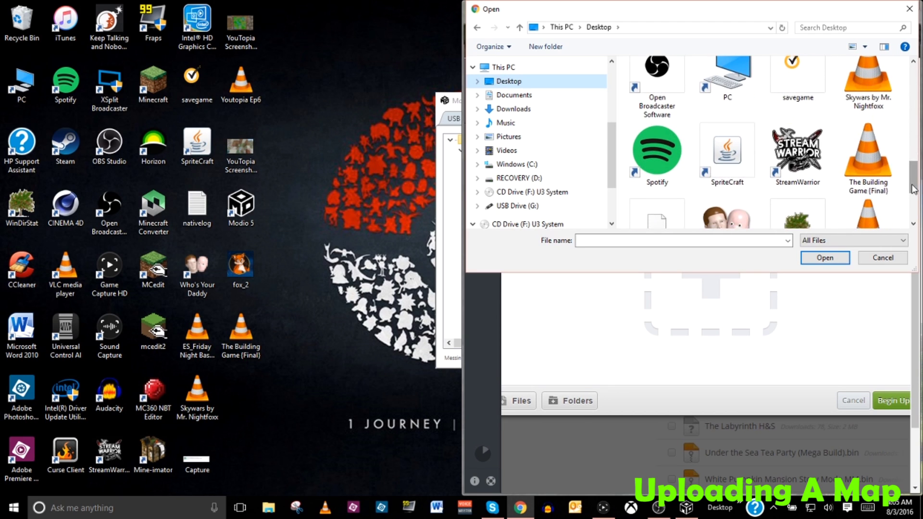
{"action": "left_click", "coordinate": [864, 156]}
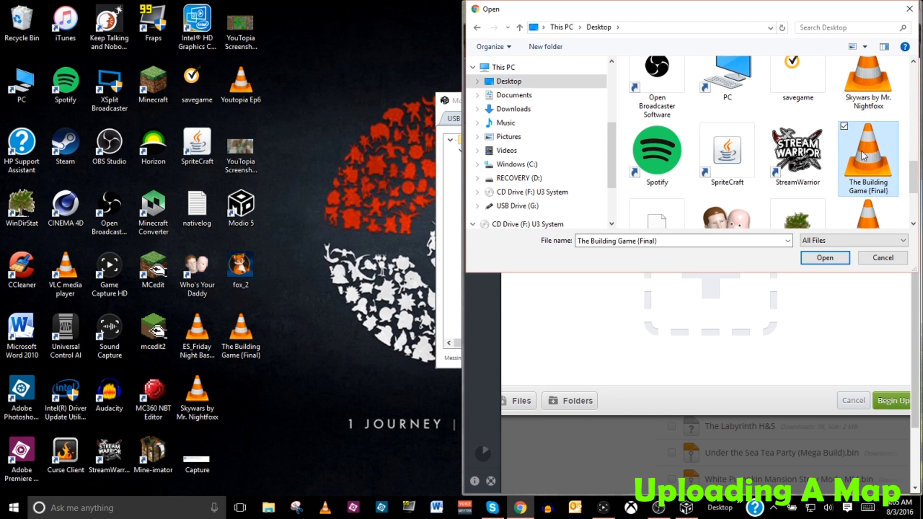
{"action": "left_click", "coordinate": [884, 267]}
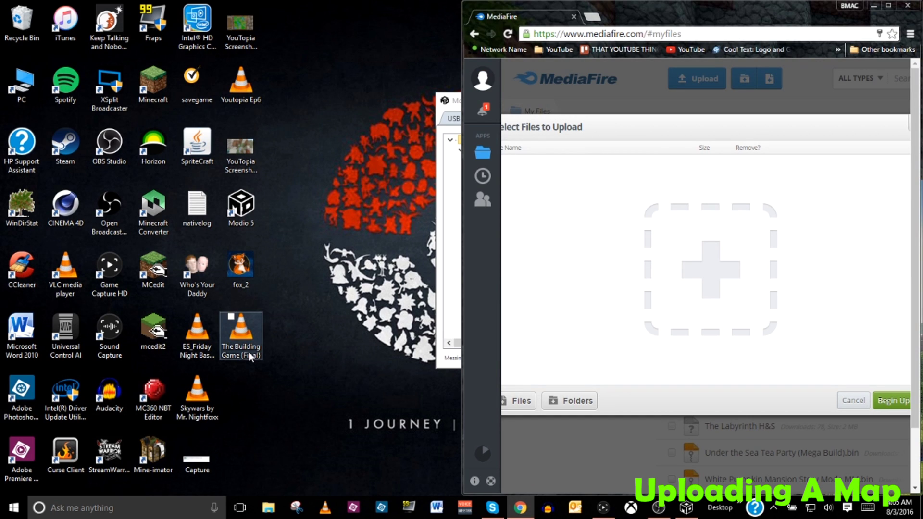
Drag the desktop save into the upload box, maximize Chrome, and begin the upload.
{"action": "left_click_drag", "start_coordinate": [249, 351], "coordinate": [631, 273]}
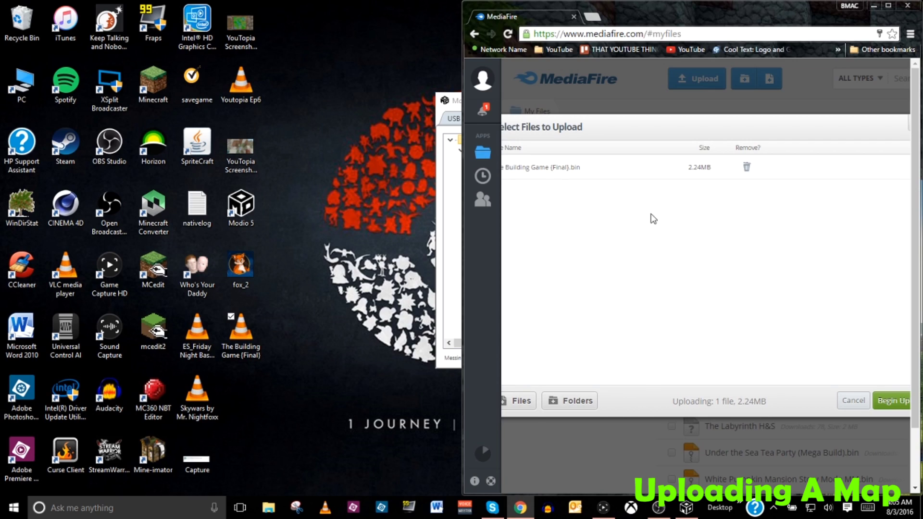
{"action": "key", "text": "super+Up"}
{"action": "left_click", "coordinate": [715, 398]}
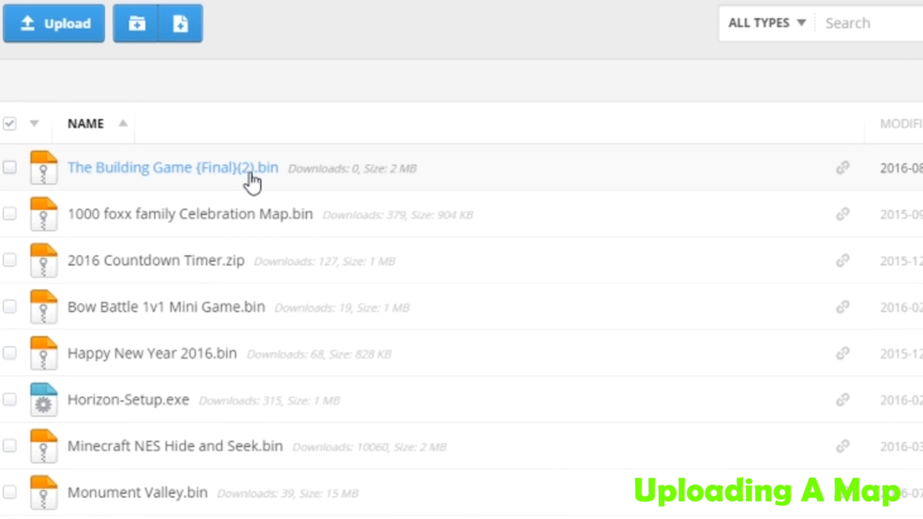
Open the share link for The Building Game {Final}(2).bin in a new tab and download it.
{"action": "left_click", "coordinate": [844, 169]}
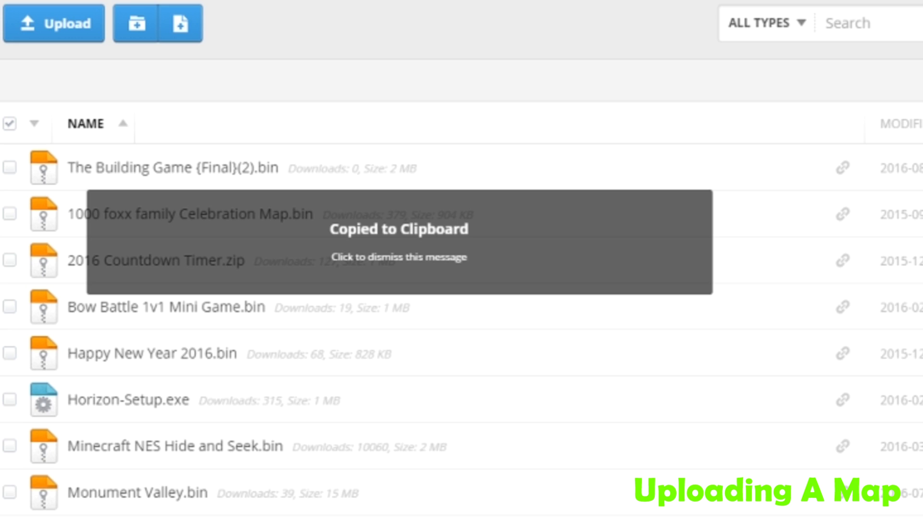
{"action": "key", "text": "ctrl+t"}
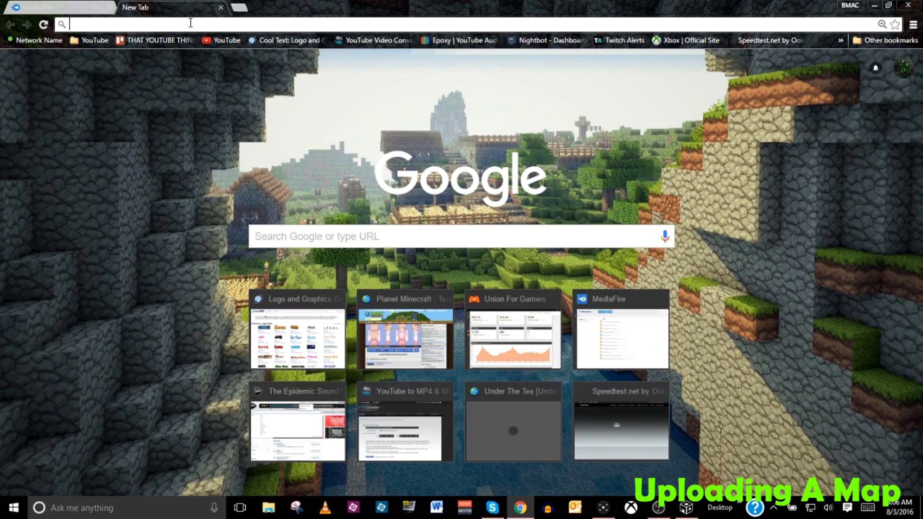
{"action": "key", "text": "ctrl+v"}
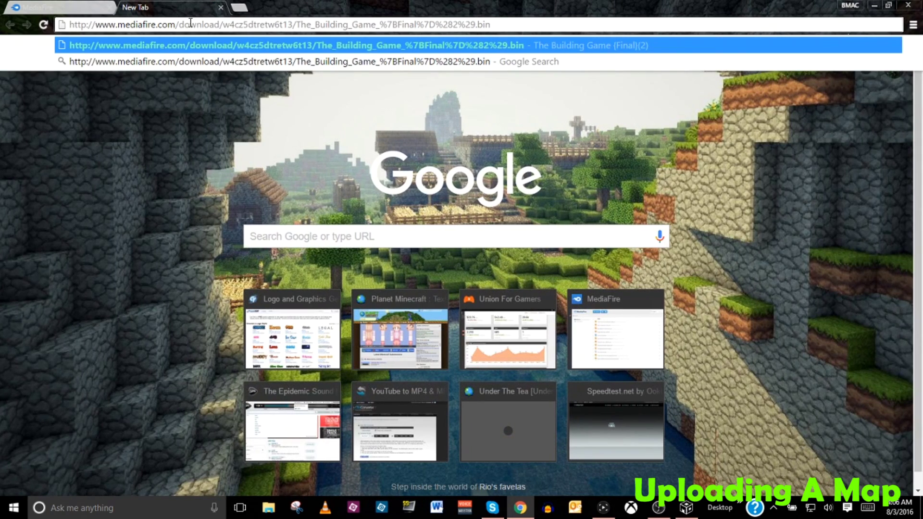
{"action": "key", "text": "Return"}
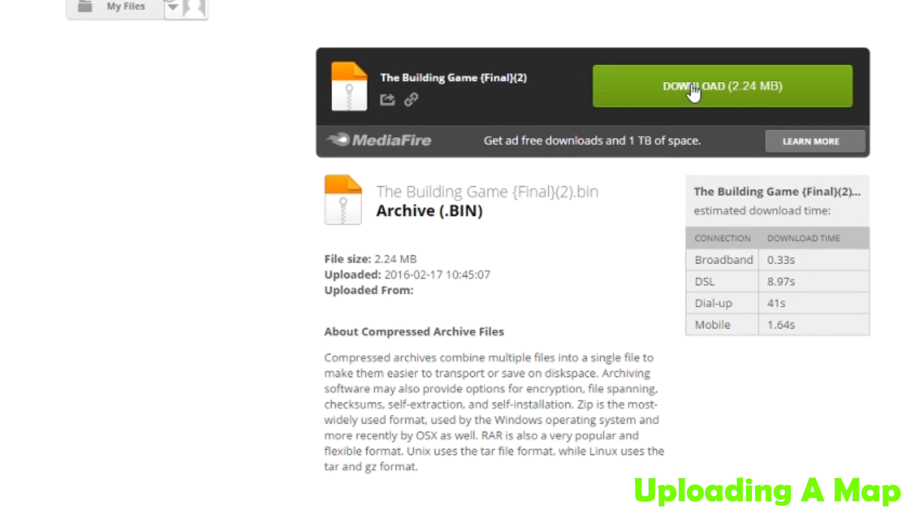
{"action": "left_click", "coordinate": [692, 92]}
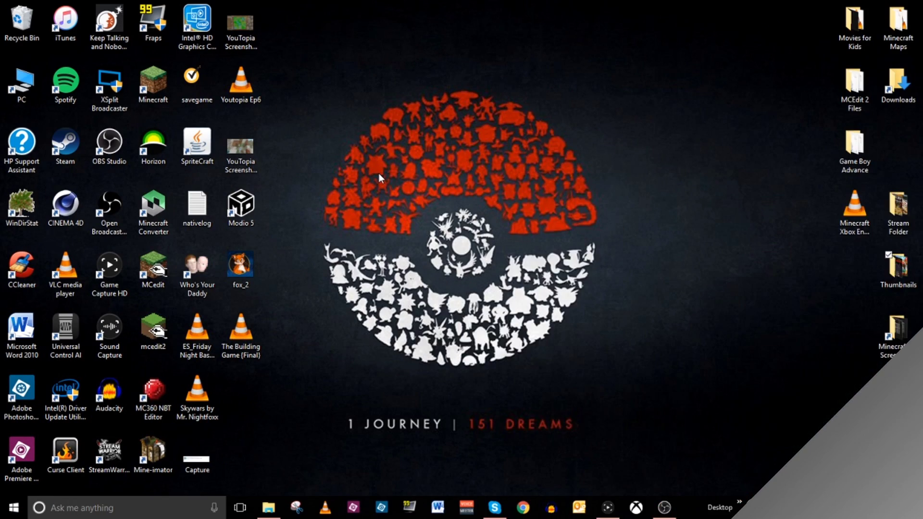